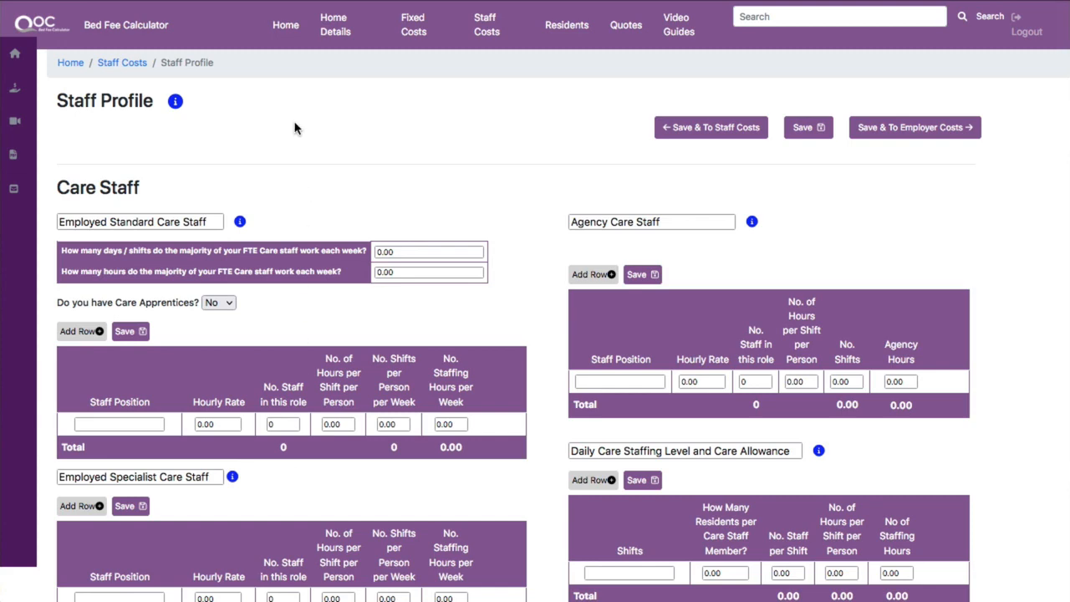
Read the help notes for the Staff Profile page and for the Employed Standard Care Staff table.
{"action": "left_click", "coordinate": [175, 102]}
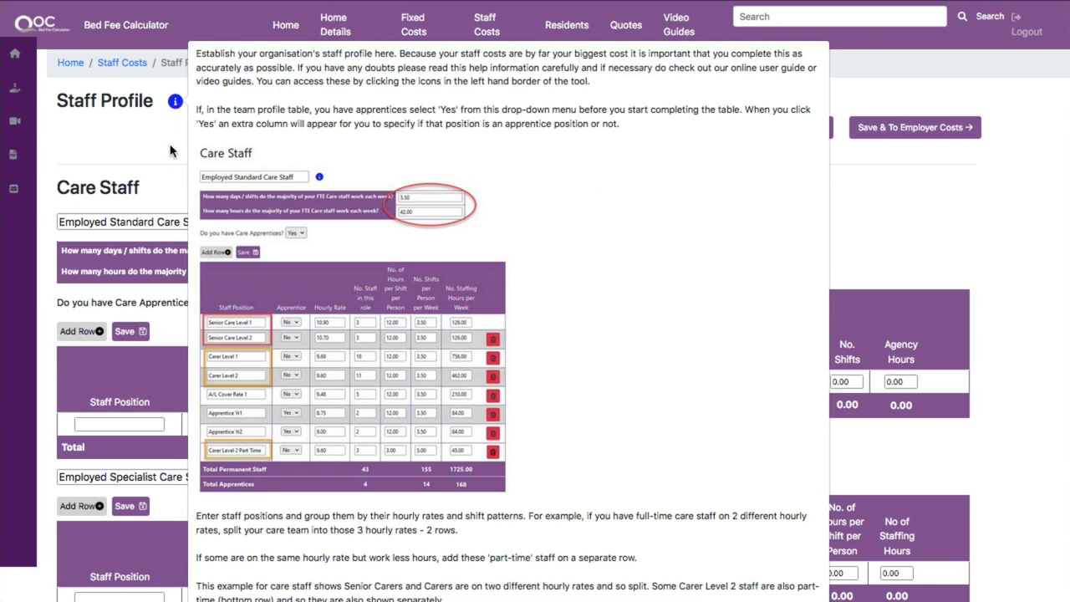
{"action": "left_click", "coordinate": [174, 107]}
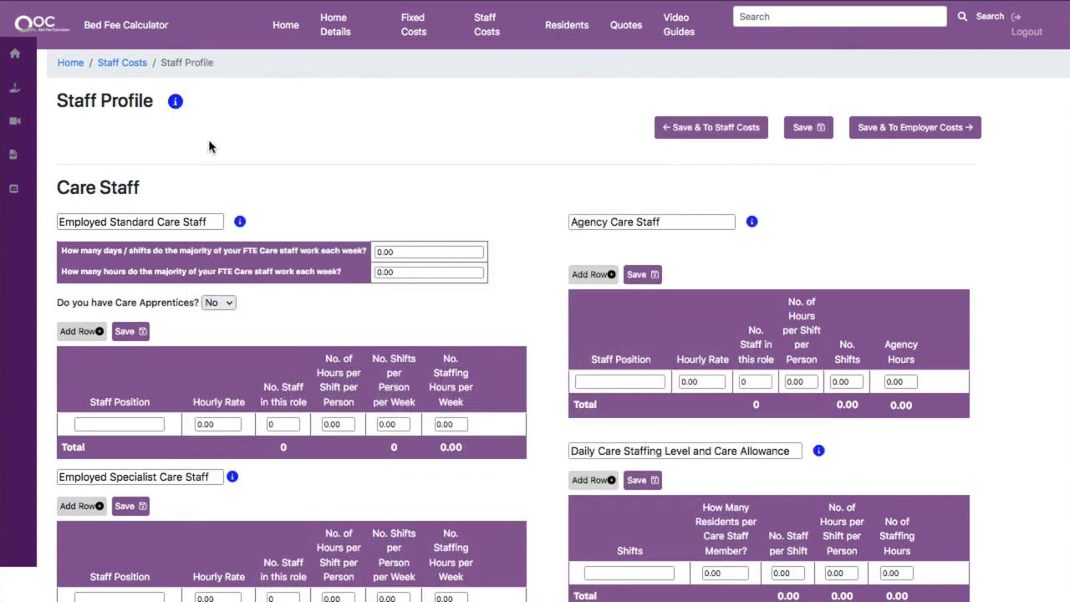
{"action": "left_click", "coordinate": [240, 223]}
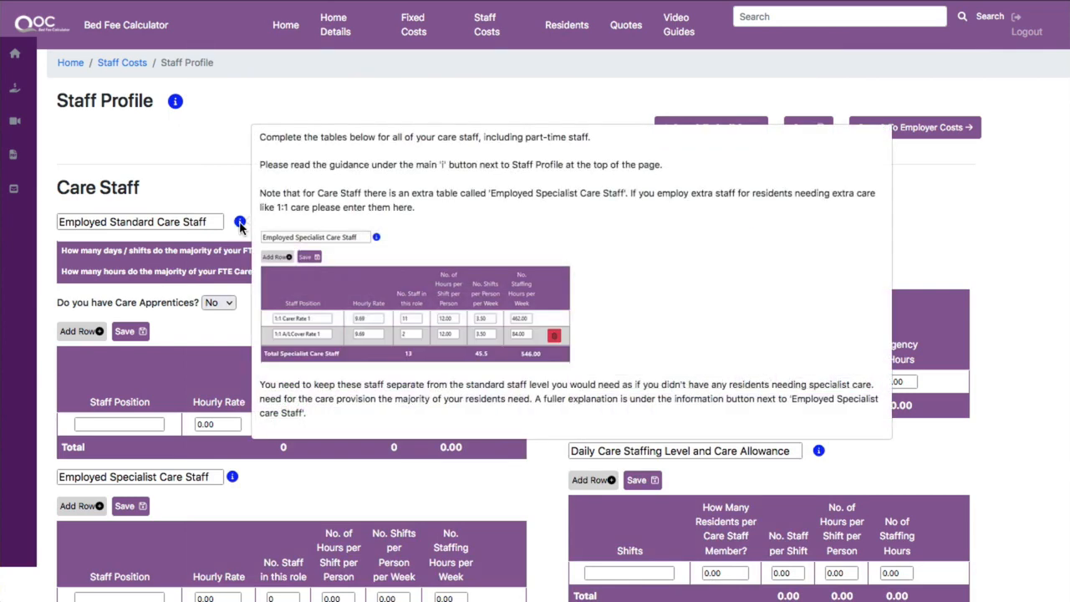
{"action": "left_click", "coordinate": [240, 222]}
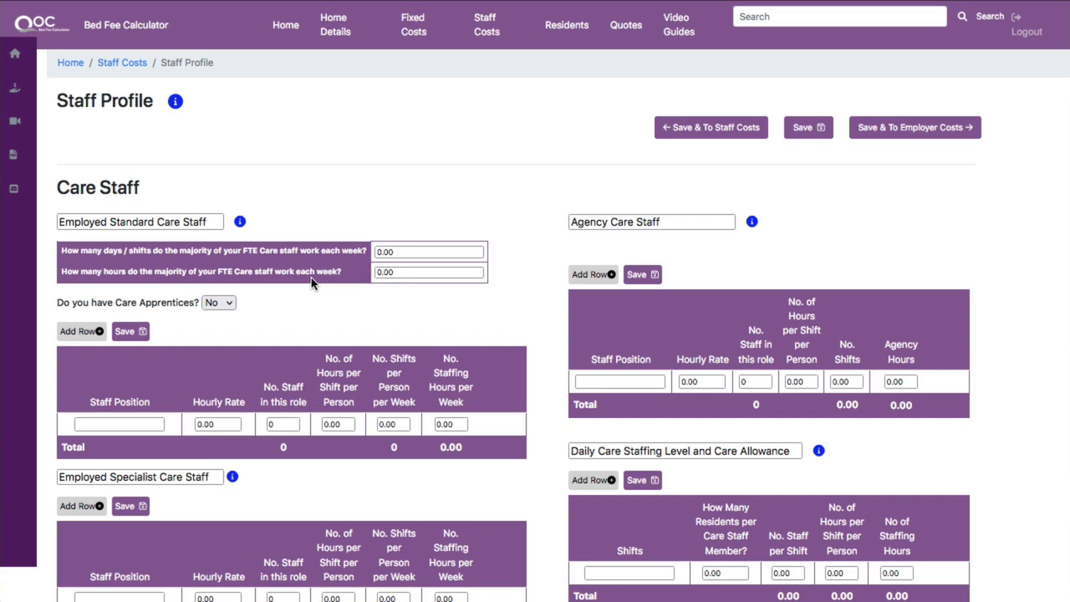
Read the help note for the Employed Specialist Care Staff table.
{"action": "scroll", "coordinate": [311, 284], "scroll_direction": "down", "scroll_amount": 1}
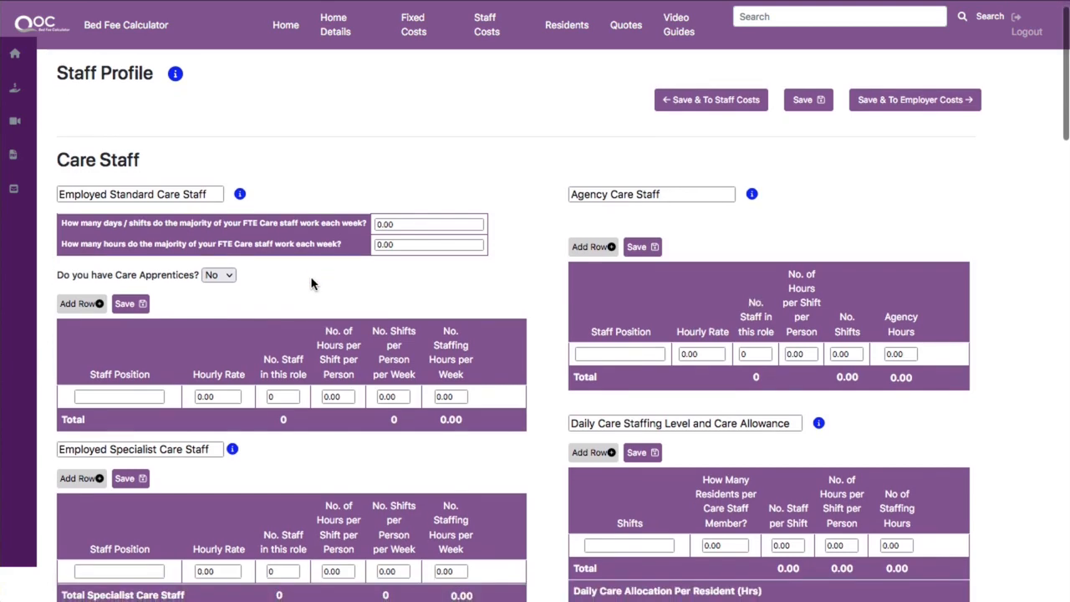
{"action": "scroll", "coordinate": [311, 284], "scroll_direction": "down", "scroll_amount": 1}
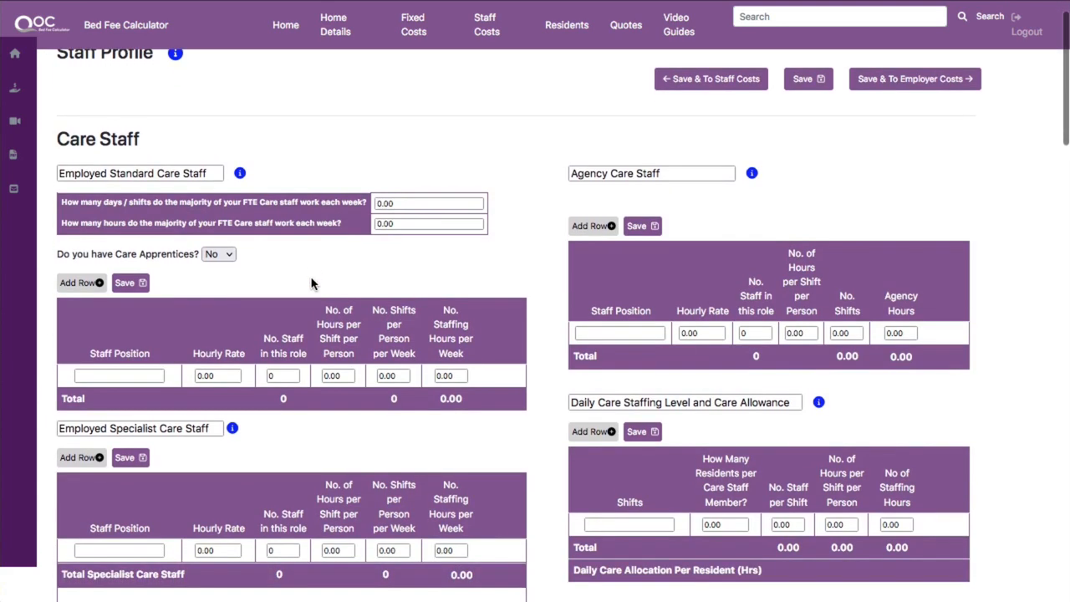
{"action": "scroll", "coordinate": [311, 280], "scroll_direction": "down", "scroll_amount": 2}
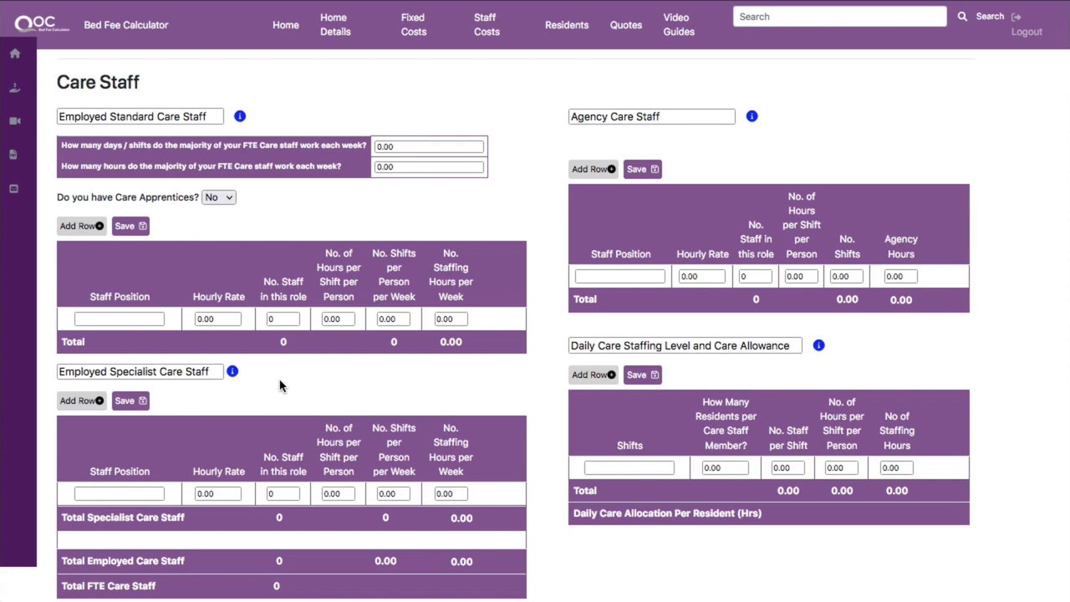
{"action": "left_click", "coordinate": [231, 372]}
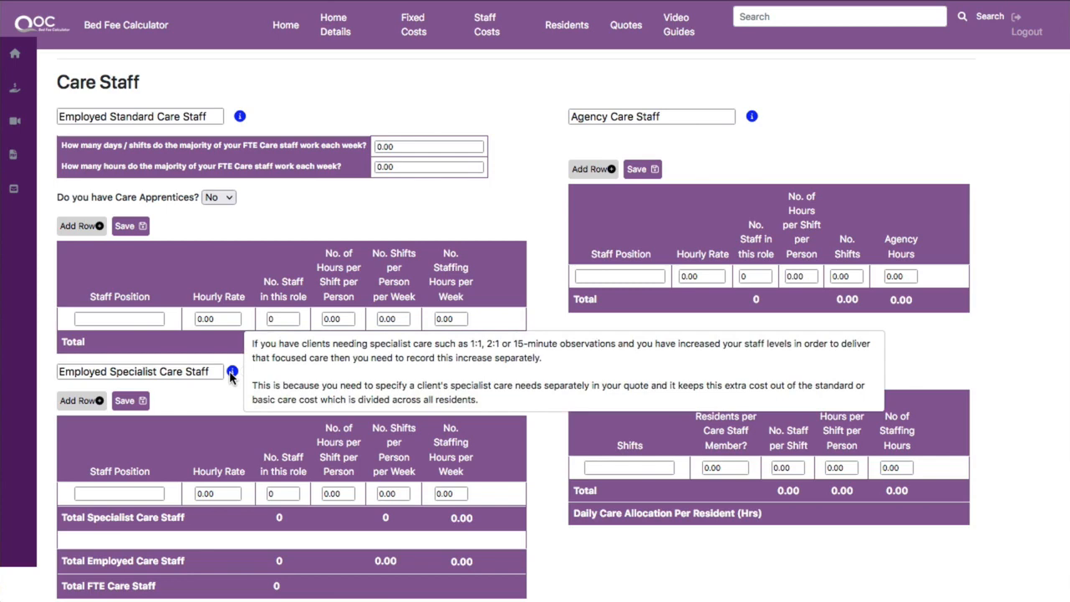
{"action": "left_click", "coordinate": [232, 374]}
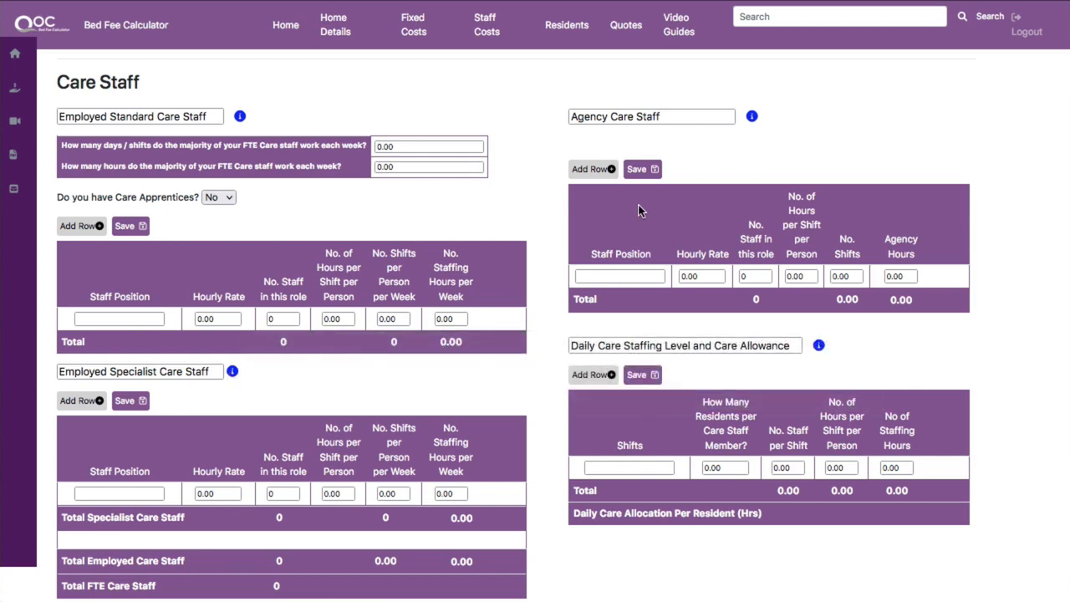
Scroll through the whole Staff Profile page to review the nursing, other hourly, salaried staff tables and summary.
{"action": "scroll", "coordinate": [638, 210], "scroll_direction": "down", "scroll_amount": 3}
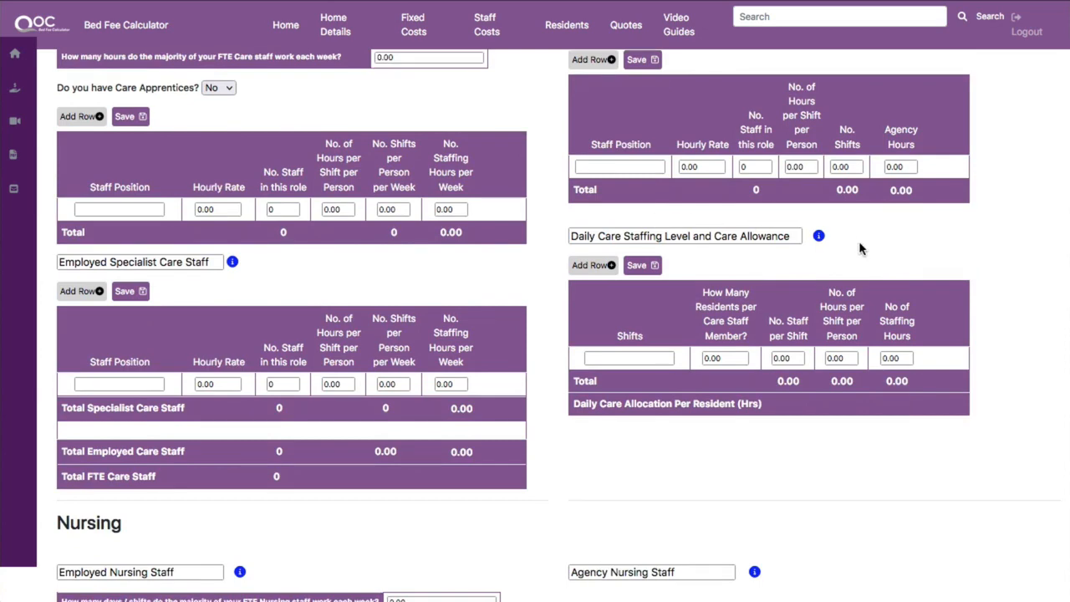
{"action": "scroll", "coordinate": [859, 241], "scroll_direction": "down", "scroll_amount": 5}
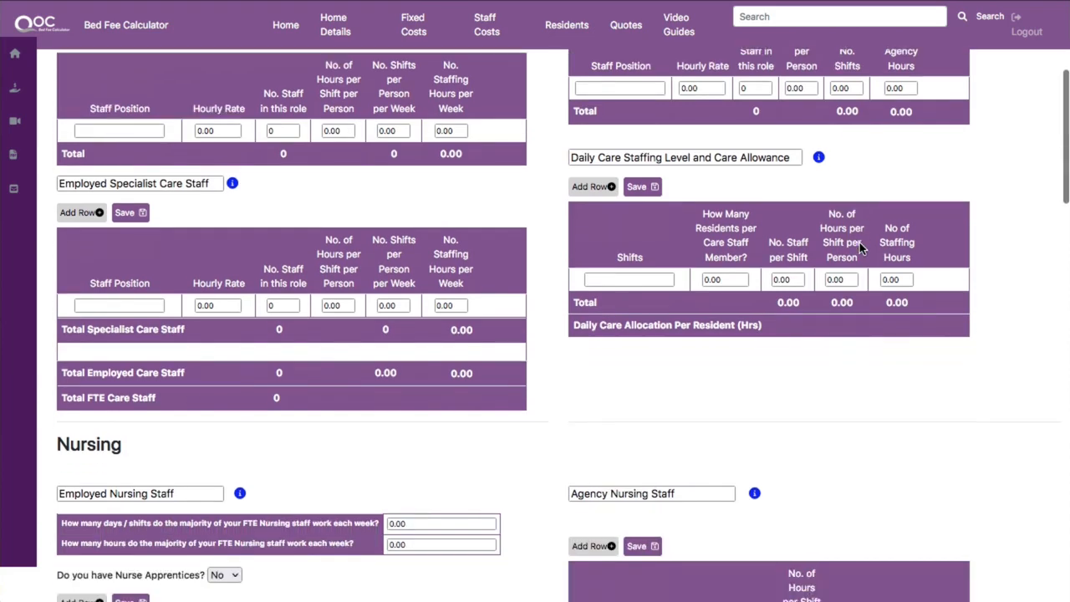
{"action": "scroll", "coordinate": [859, 241], "scroll_direction": "down", "scroll_amount": 3}
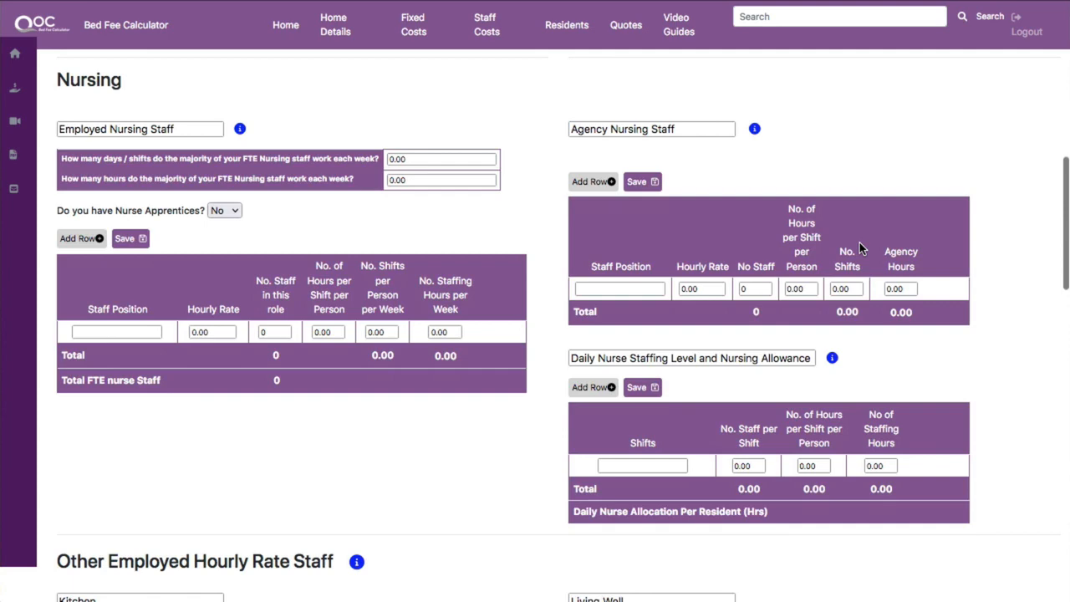
{"action": "scroll", "coordinate": [859, 242], "scroll_direction": "down", "scroll_amount": 5}
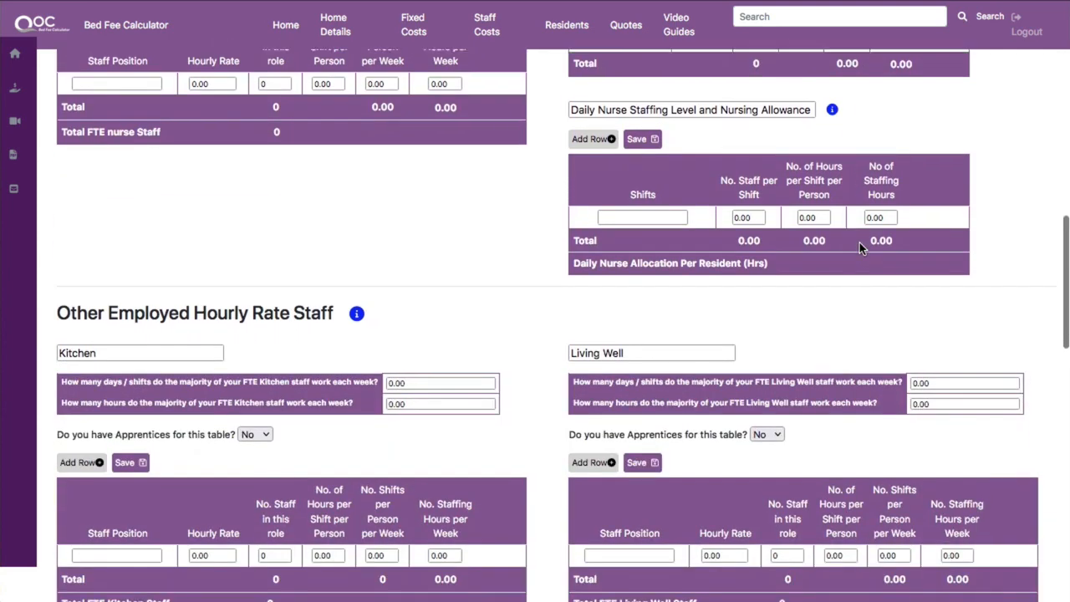
{"action": "scroll", "coordinate": [860, 242], "scroll_direction": "down", "scroll_amount": 4}
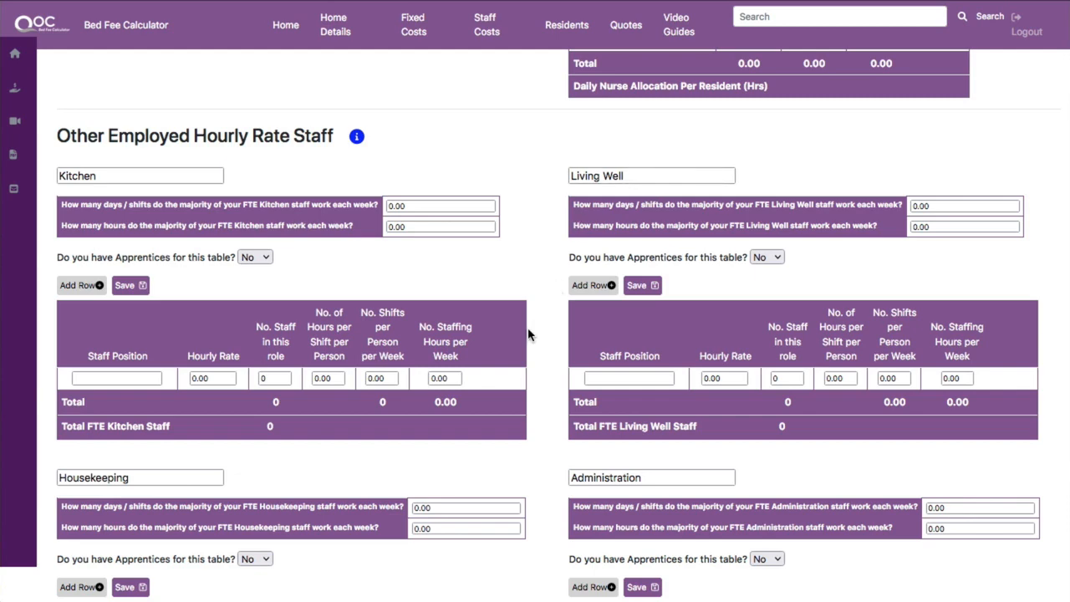
{"action": "scroll", "coordinate": [528, 335], "scroll_direction": "up", "scroll_amount": 5}
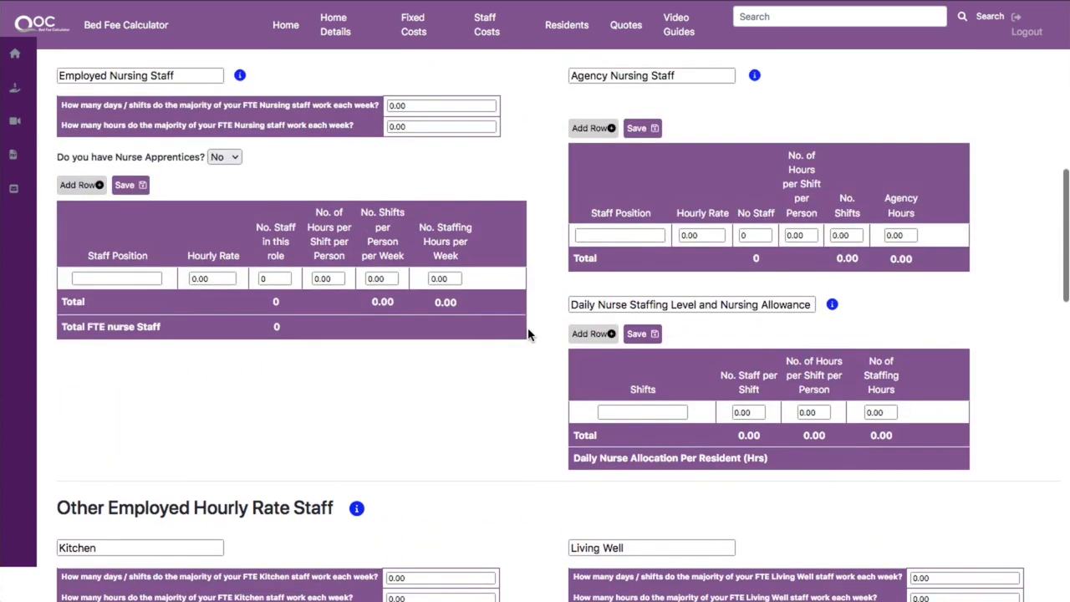
{"action": "scroll", "coordinate": [527, 334], "scroll_direction": "up", "scroll_amount": 5}
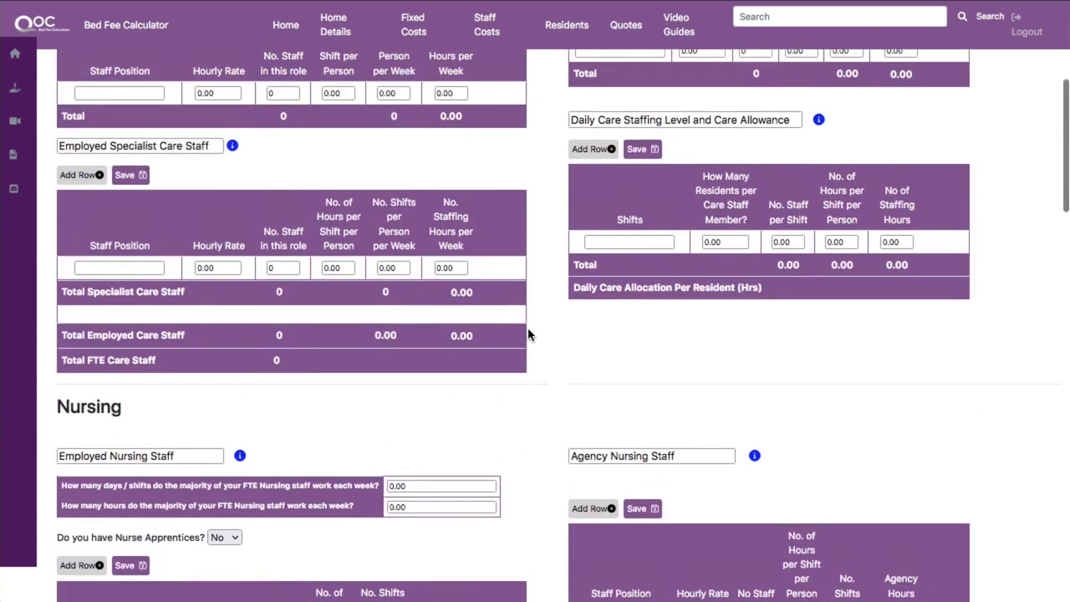
{"action": "scroll", "coordinate": [527, 335], "scroll_direction": "up", "scroll_amount": 4}
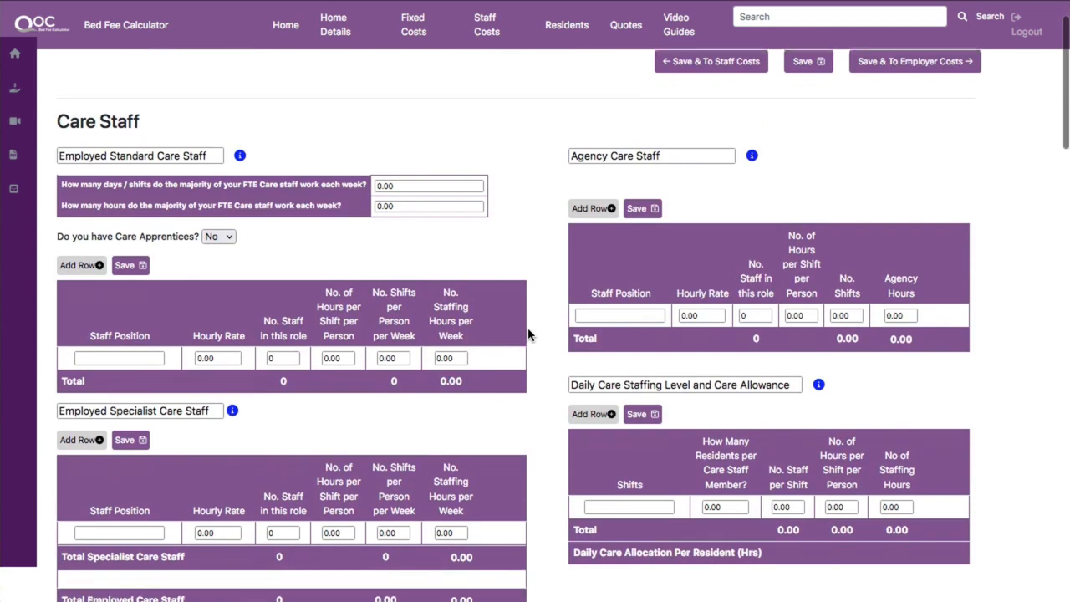
{"action": "scroll", "coordinate": [528, 334], "scroll_direction": "down", "scroll_amount": 1}
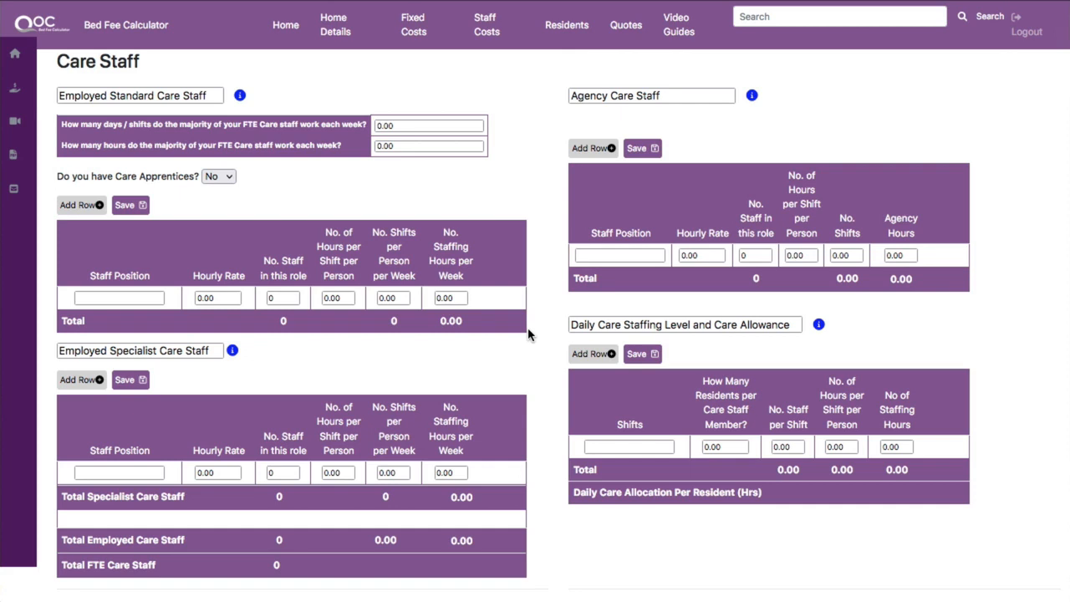
{"action": "scroll", "coordinate": [527, 334], "scroll_direction": "down", "scroll_amount": 5}
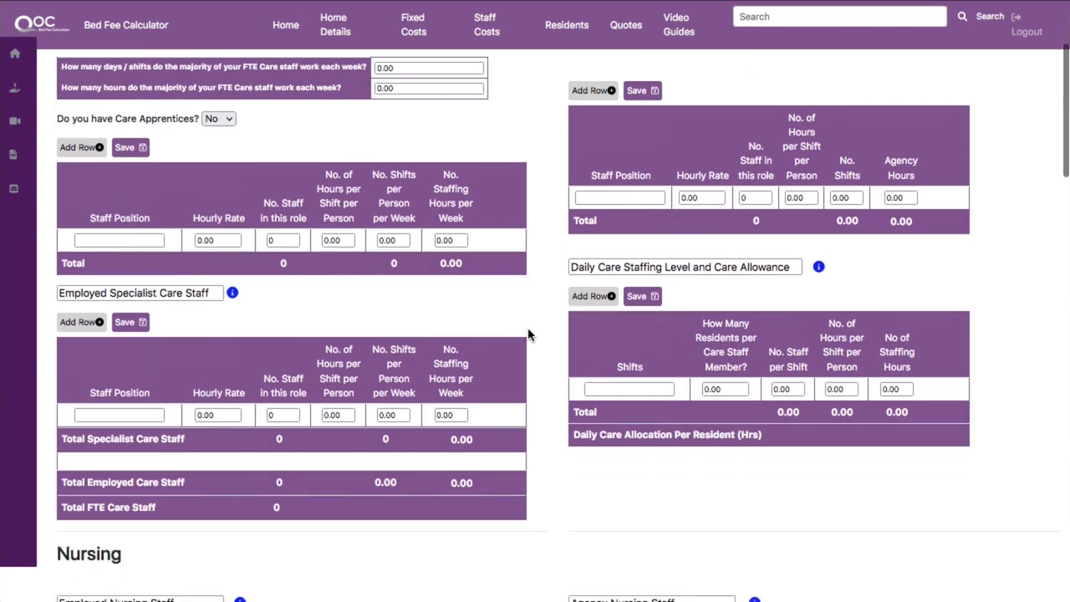
{"action": "scroll", "coordinate": [528, 334], "scroll_direction": "down", "scroll_amount": 3}
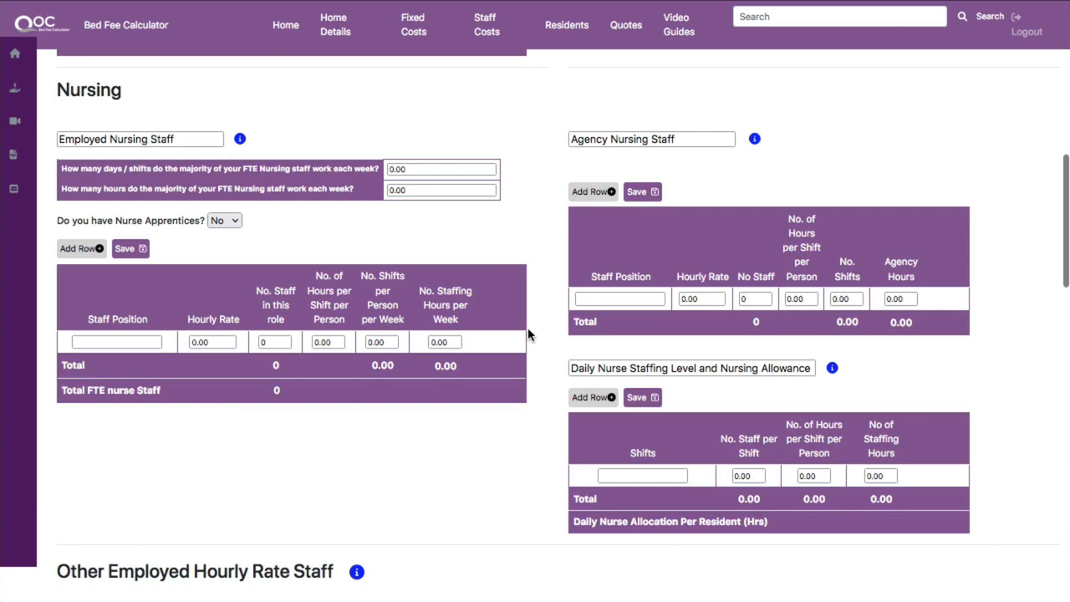
{"action": "scroll", "coordinate": [527, 334], "scroll_direction": "down", "scroll_amount": 4}
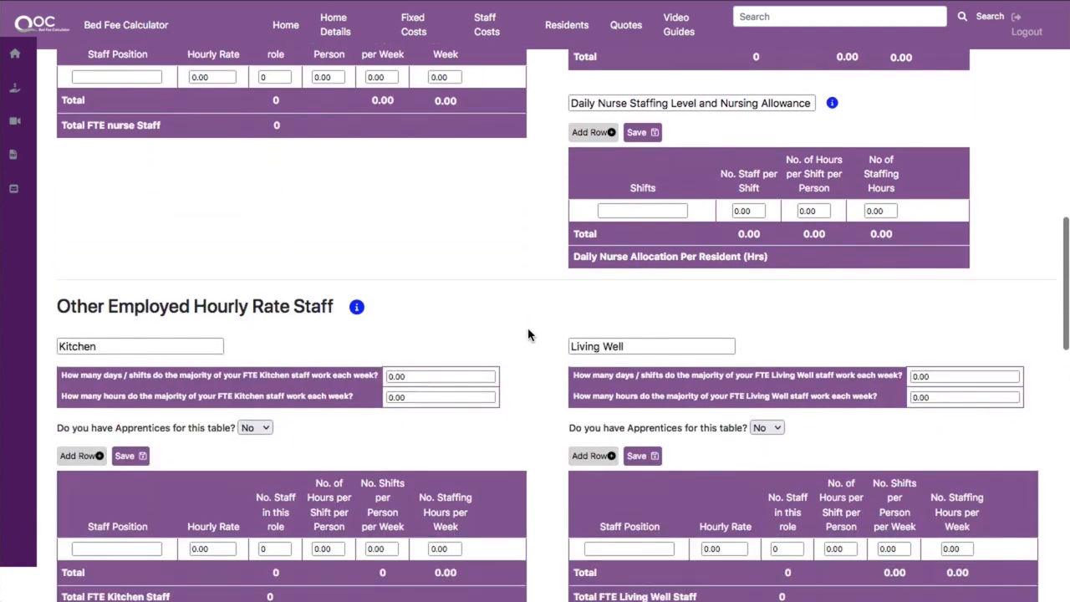
{"action": "scroll", "coordinate": [527, 334], "scroll_direction": "down", "scroll_amount": 6}
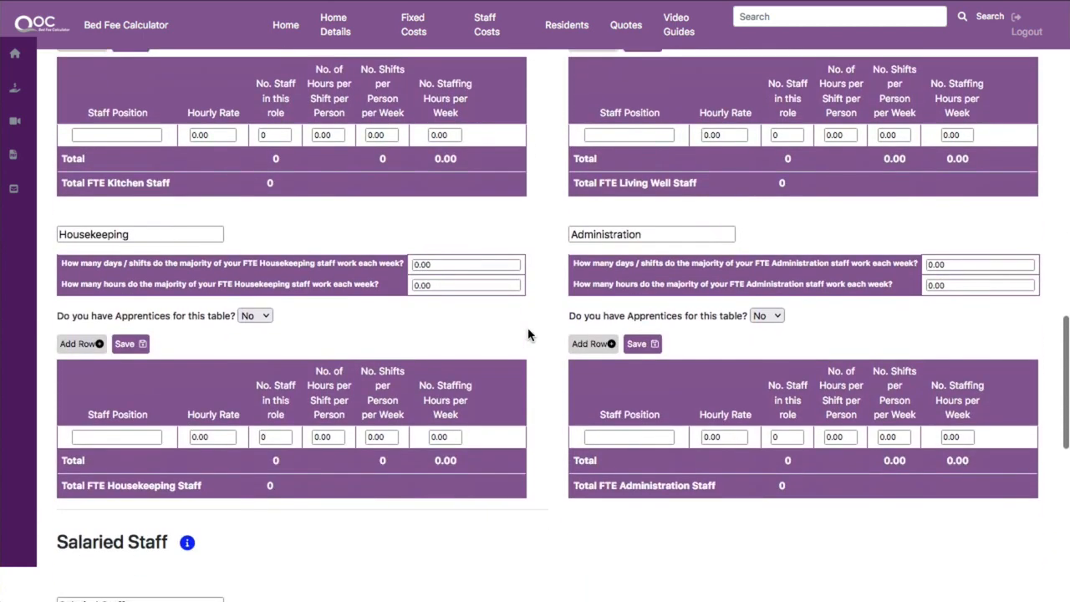
{"action": "scroll", "coordinate": [528, 335], "scroll_direction": "down", "scroll_amount": 6}
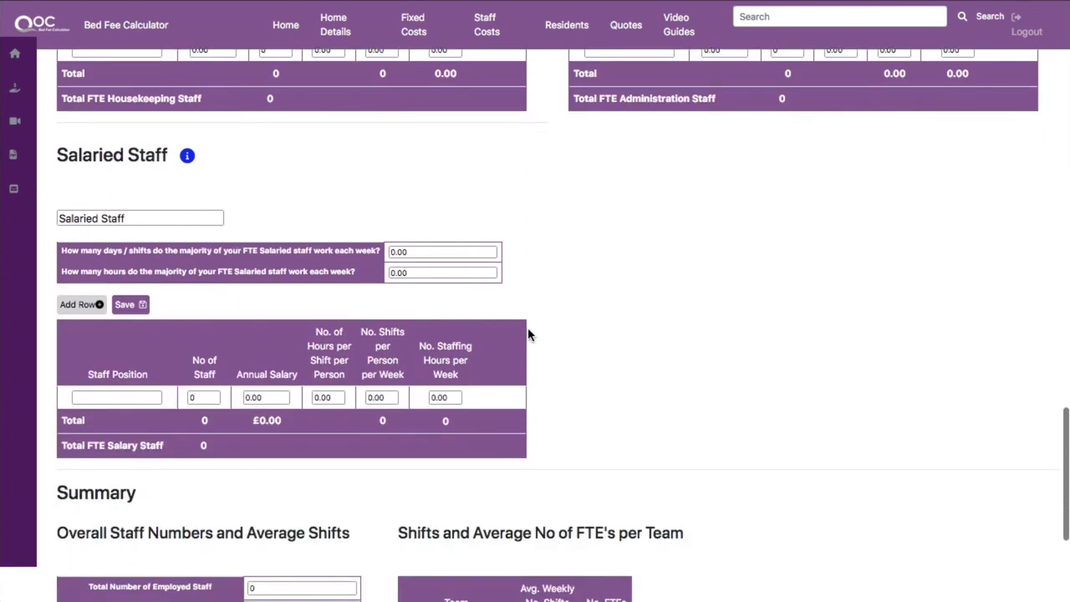
{"action": "scroll", "coordinate": [528, 334], "scroll_direction": "down", "scroll_amount": 2}
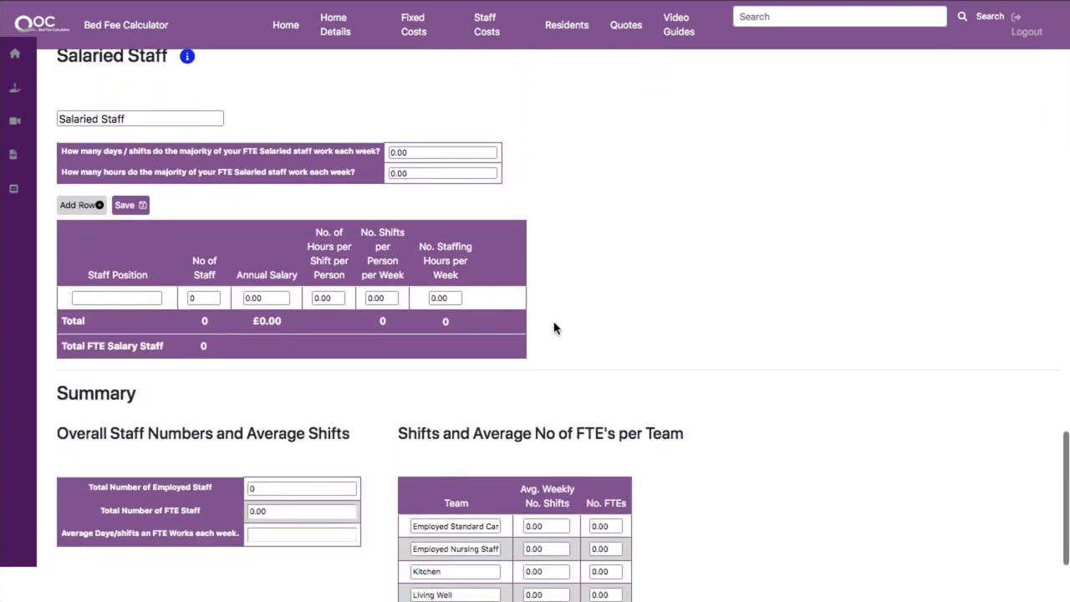
{"action": "scroll", "coordinate": [555, 328], "scroll_direction": "down", "scroll_amount": 2}
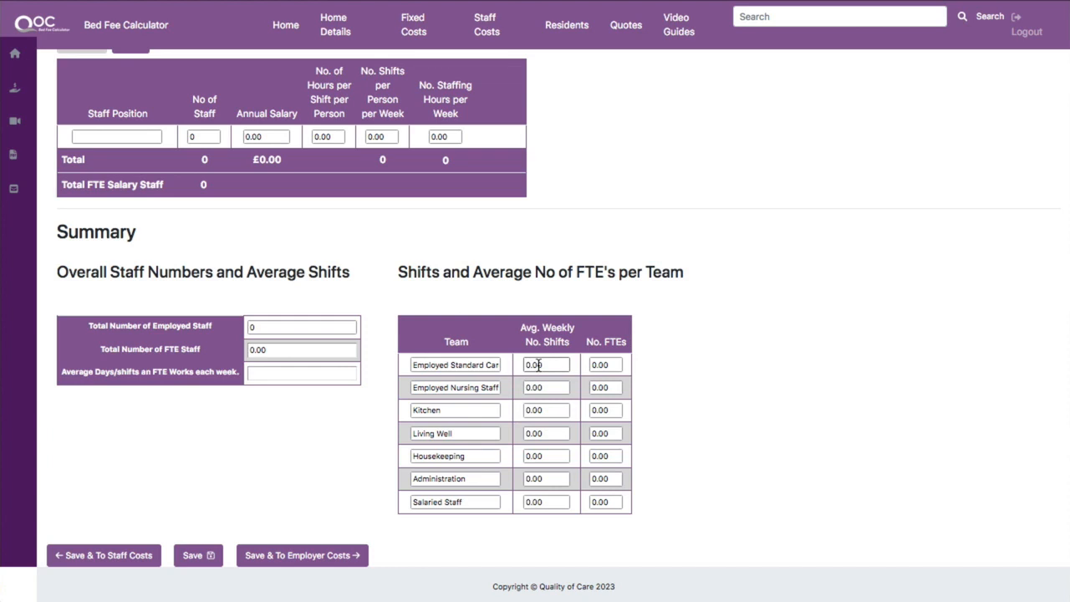
{"action": "scroll", "coordinate": [538, 365], "scroll_direction": "up", "scroll_amount": 8}
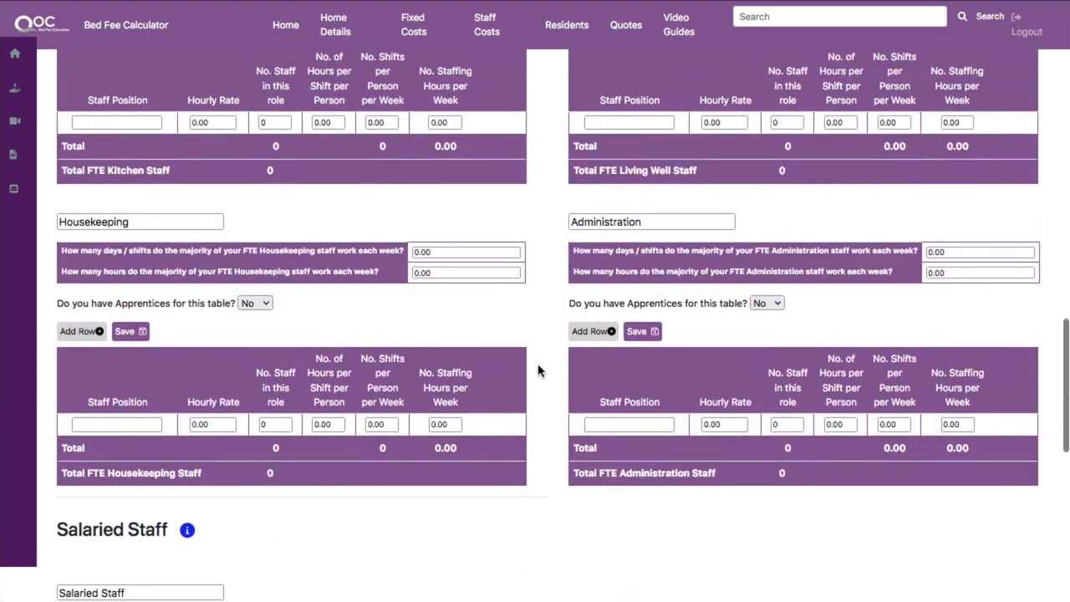
{"action": "scroll", "coordinate": [538, 372], "scroll_direction": "up", "scroll_amount": 10}
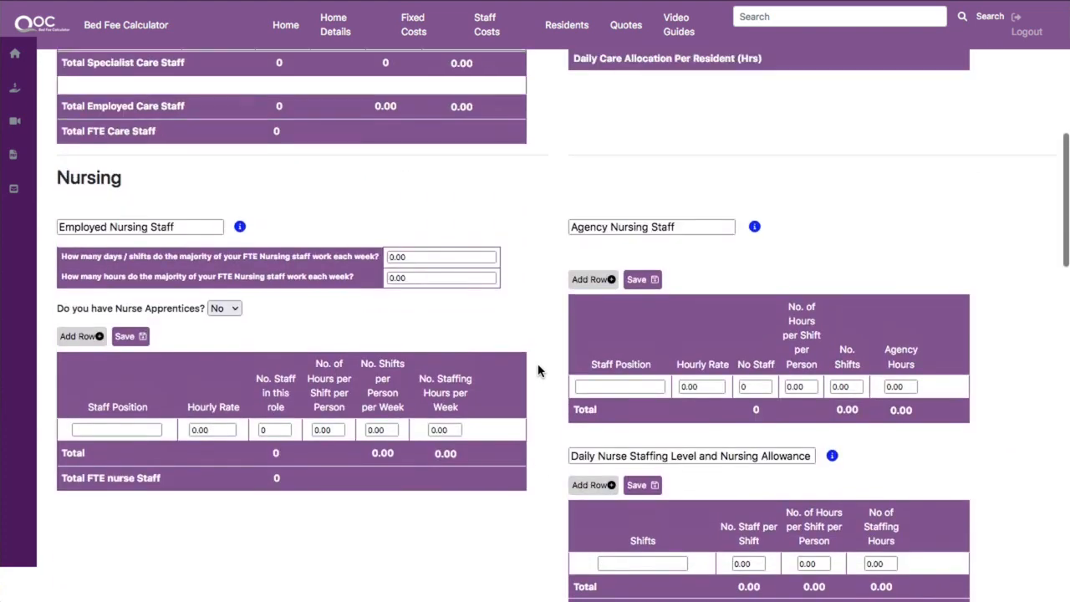
{"action": "scroll", "coordinate": [539, 371], "scroll_direction": "up", "scroll_amount": 6}
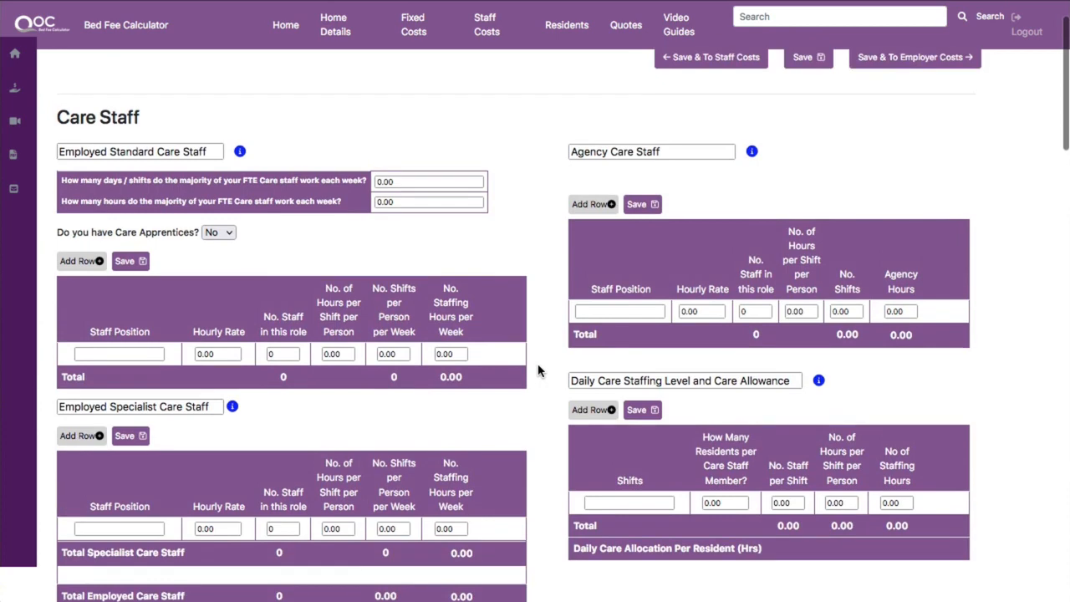
{"action": "scroll", "coordinate": [539, 371], "scroll_direction": "down", "scroll_amount": 2}
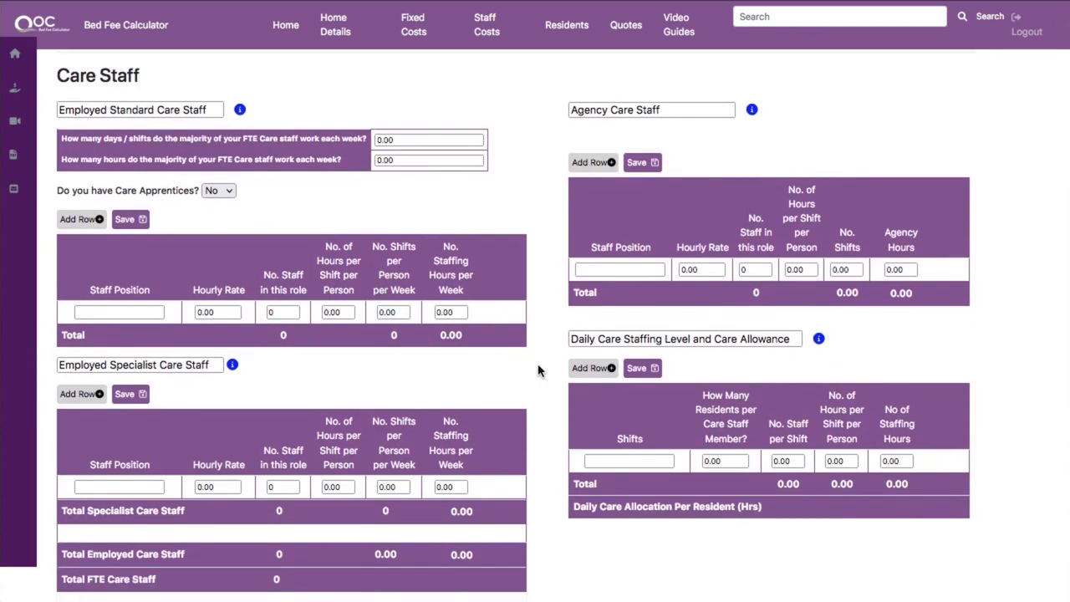
Fill the first Employed Standard Care Staff row with position Senior Care, hourly rate 12 and 3 staff.
{"action": "left_click", "coordinate": [114, 310]}
{"action": "type", "text": "Senior Care"}
{"action": "type", "text": "i"}
{"action": "key", "text": "Tab"}
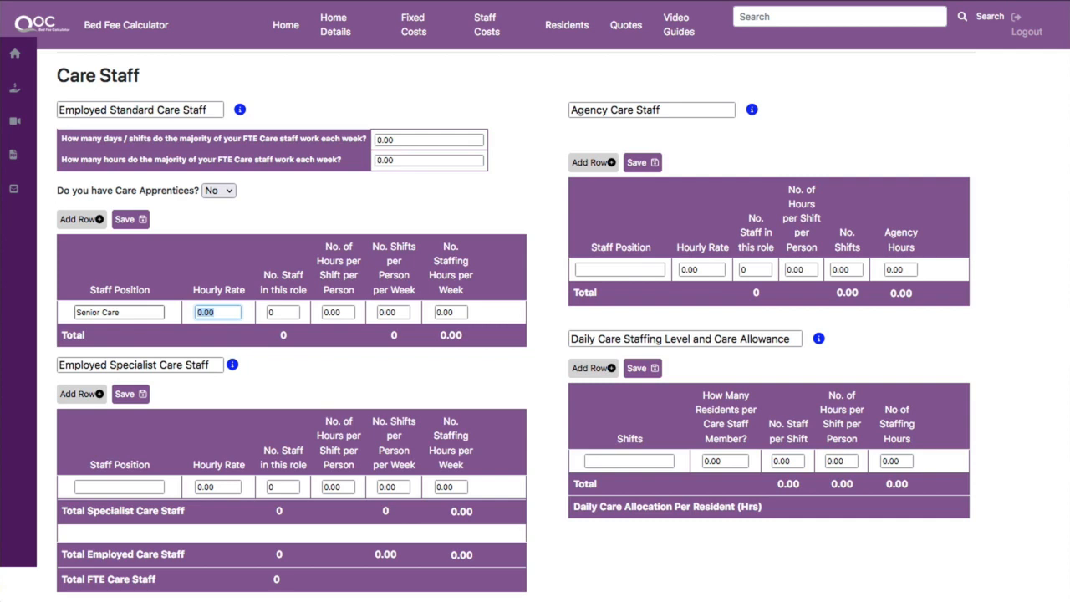
{"action": "type", "text": "12"}
{"action": "key", "text": "Tab"}
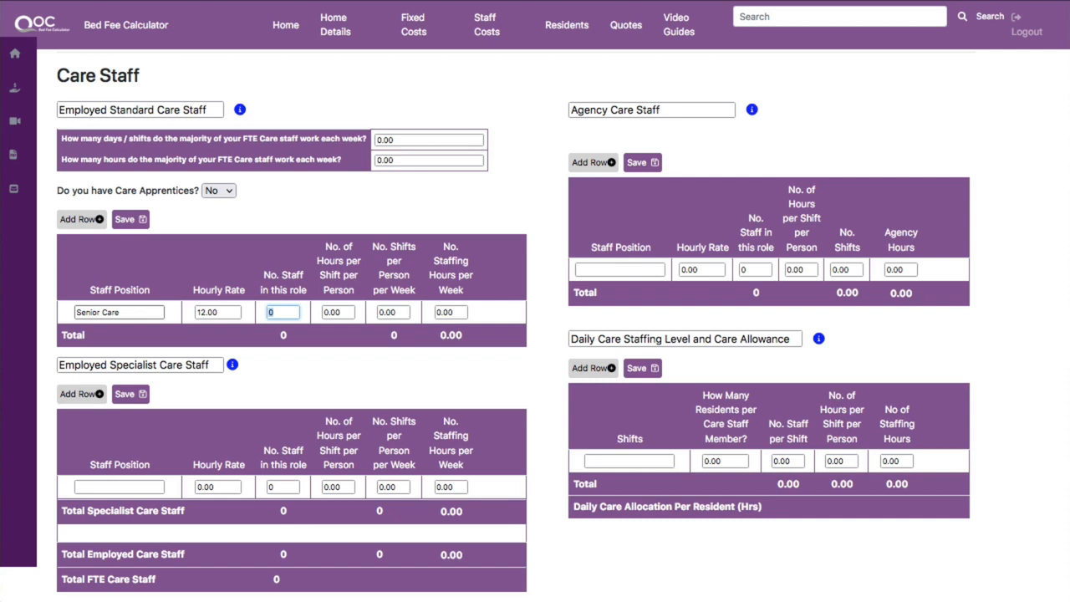
{"action": "type", "text": "3"}
Extend the staff position name to Senior Care Level 1.
{"action": "left_click", "coordinate": [136, 314]}
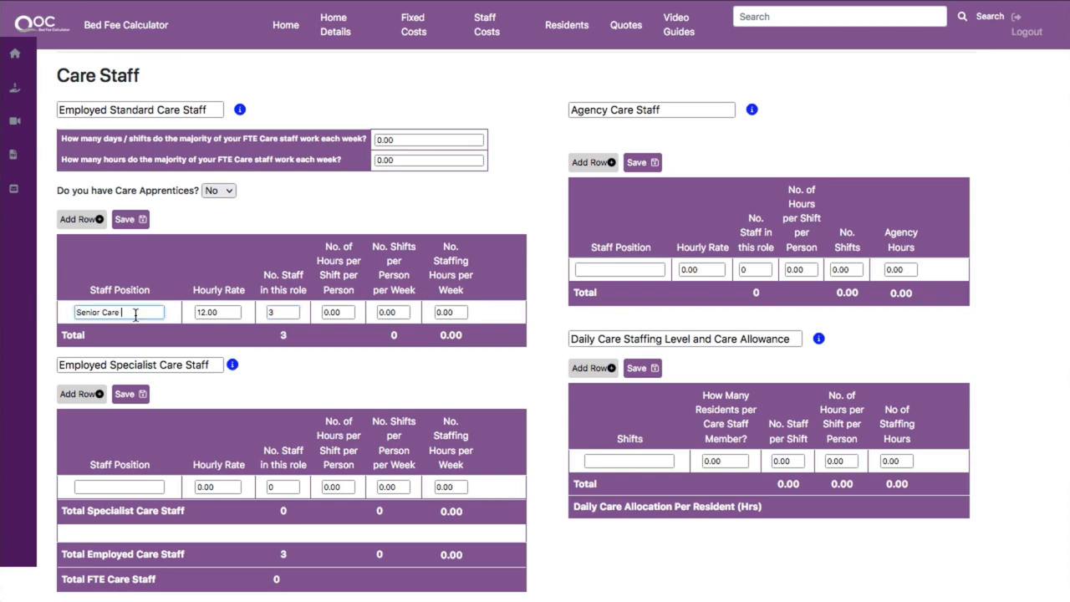
{"action": "type", "text": "Level 1"}
{"action": "key", "text": "Tab"}
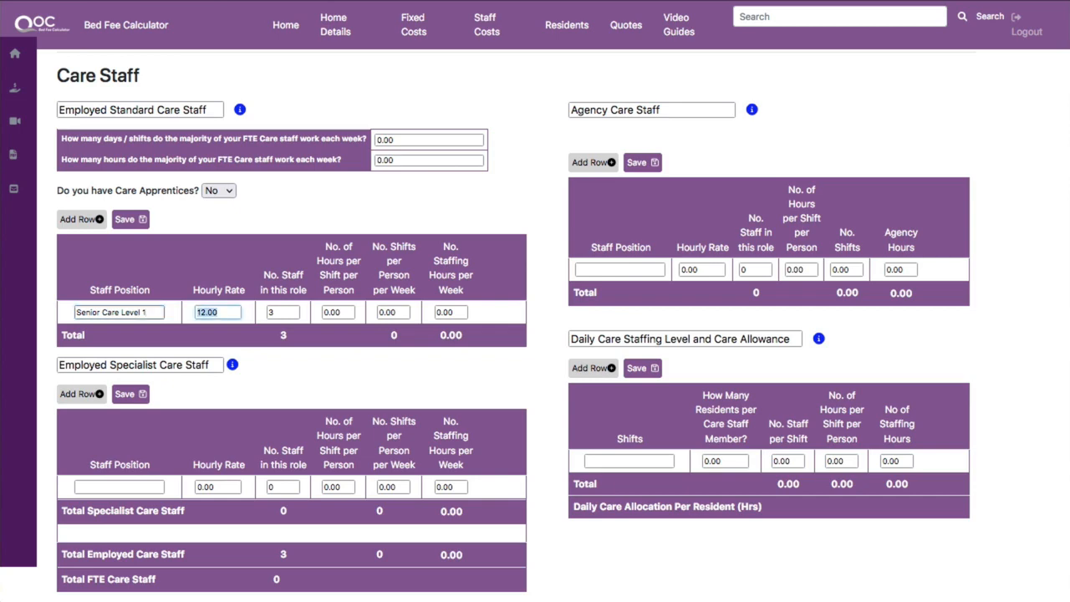
Set the row's hours per shift to 12 and shifts per week to 3.5, then add another row.
{"action": "key", "text": "Tab"}
{"action": "key", "text": "Tab"}
{"action": "type", "text": "12"}
{"action": "key", "text": "Tab"}
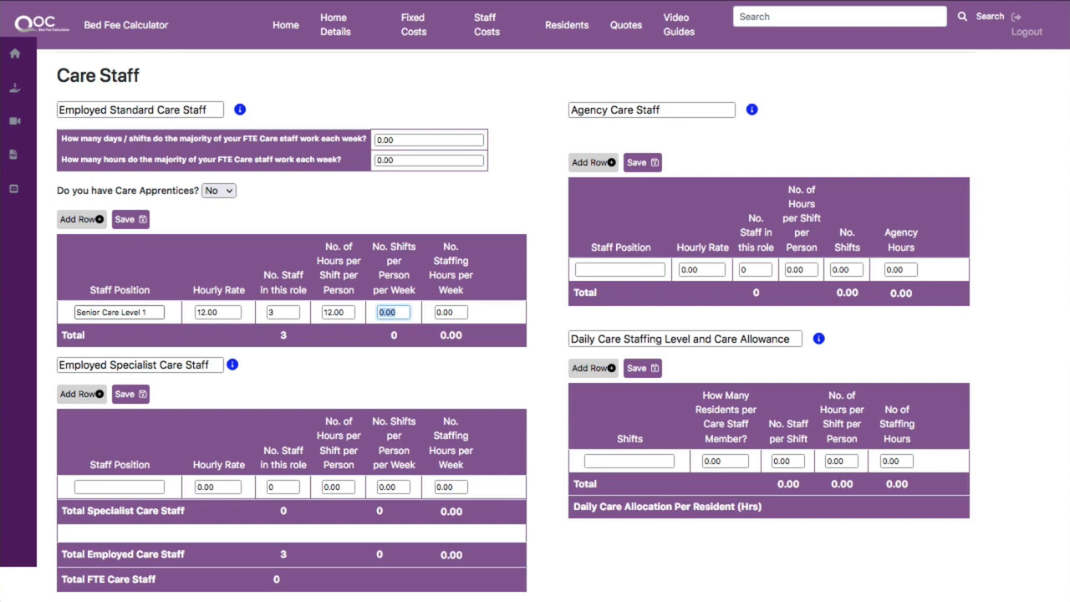
{"action": "type", "text": "3.5"}
{"action": "key", "text": "Tab"}
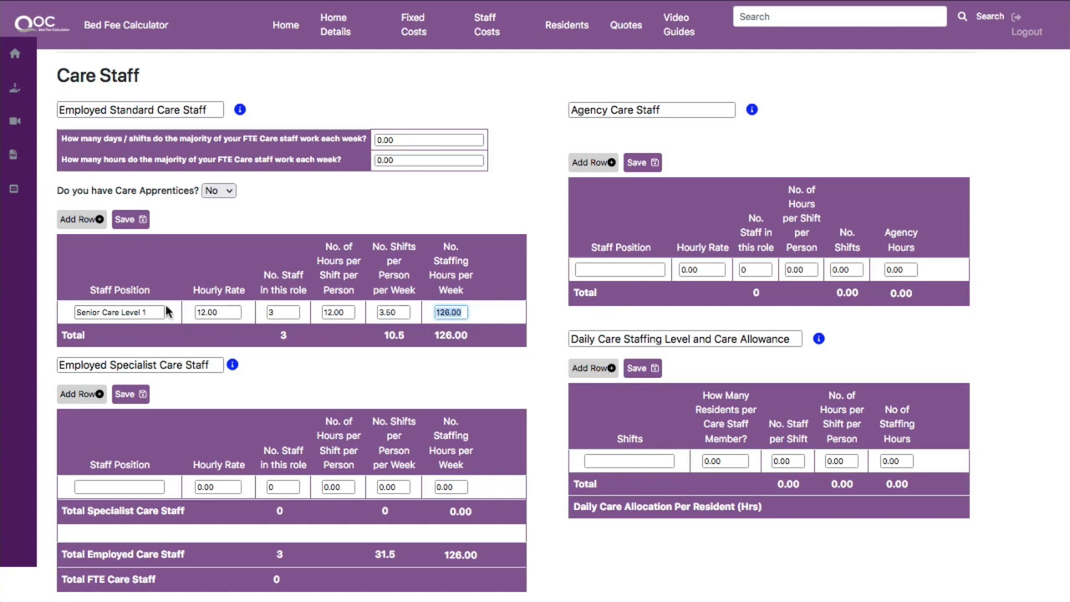
{"action": "left_click", "coordinate": [99, 221]}
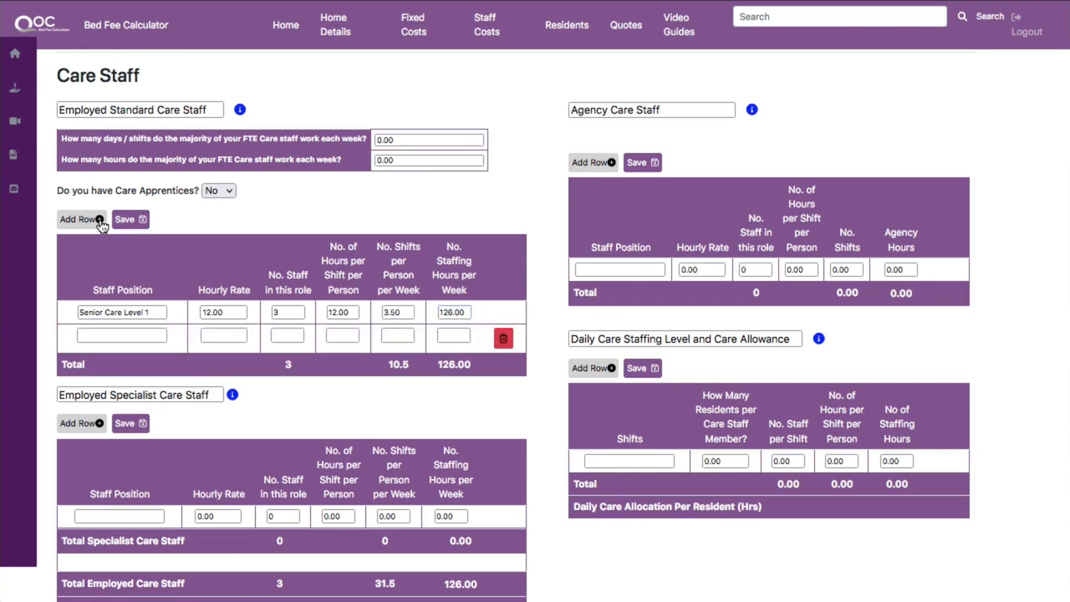
Name the new row Senior Care Level 2 and set its hourly rate to 11.70.
{"action": "left_click", "coordinate": [94, 337]}
{"action": "type", "text": "Senior Care Level"}
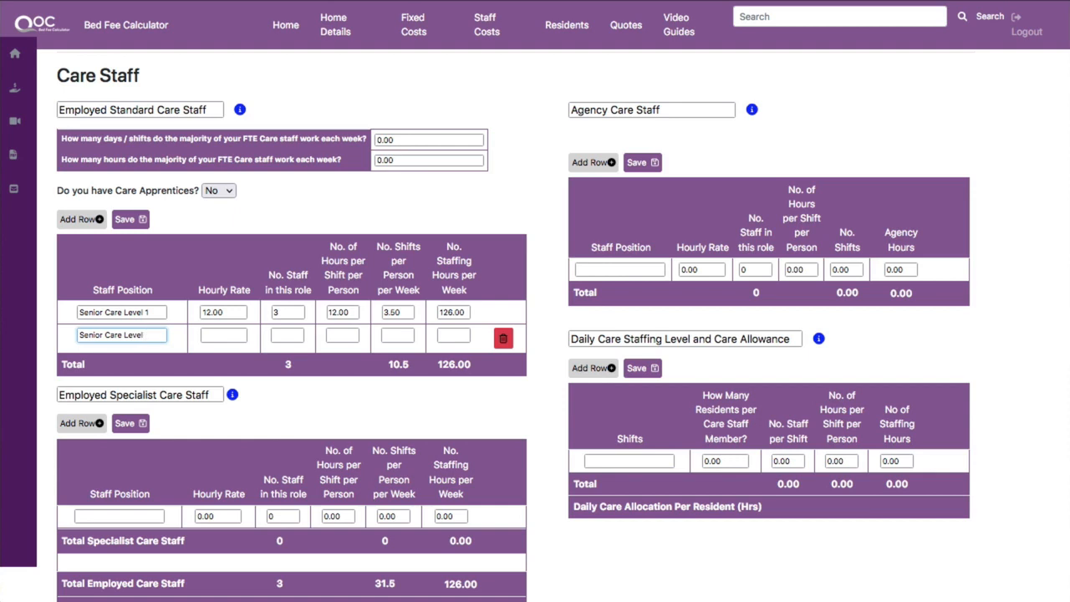
{"action": "type", "text": " 2"}
{"action": "key", "text": "Tab"}
{"action": "type", "text": "11.7"}
{"action": "key", "text": "Tab"}
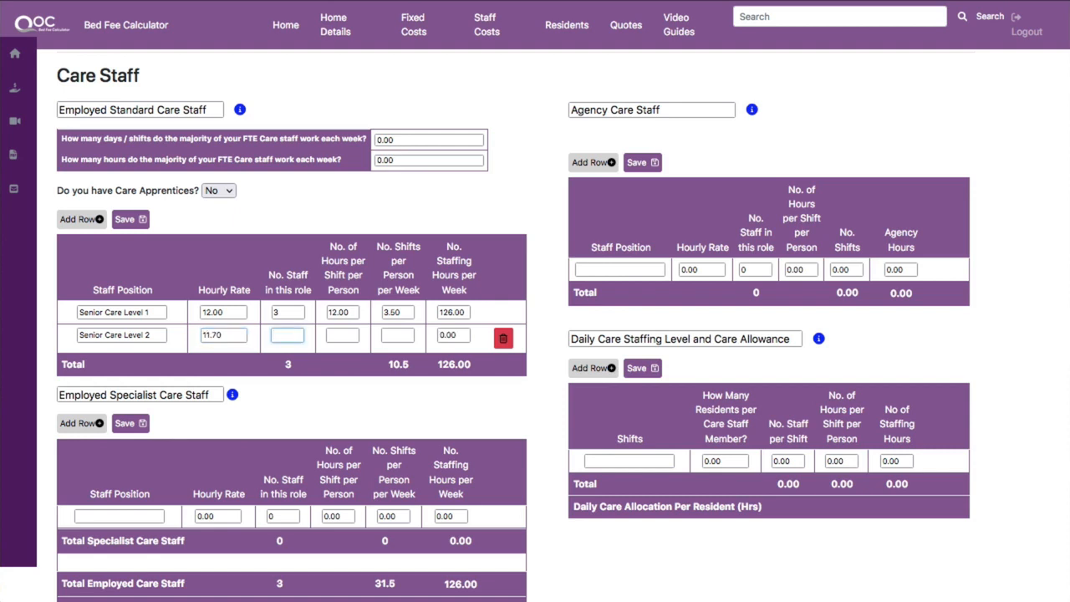
Set the Senior Care Level 2 row to 3 staff, 12 hours per shift and 3.5 shifts per week.
{"action": "type", "text": "3"}
{"action": "key", "text": "Tab"}
{"action": "type", "text": "12"}
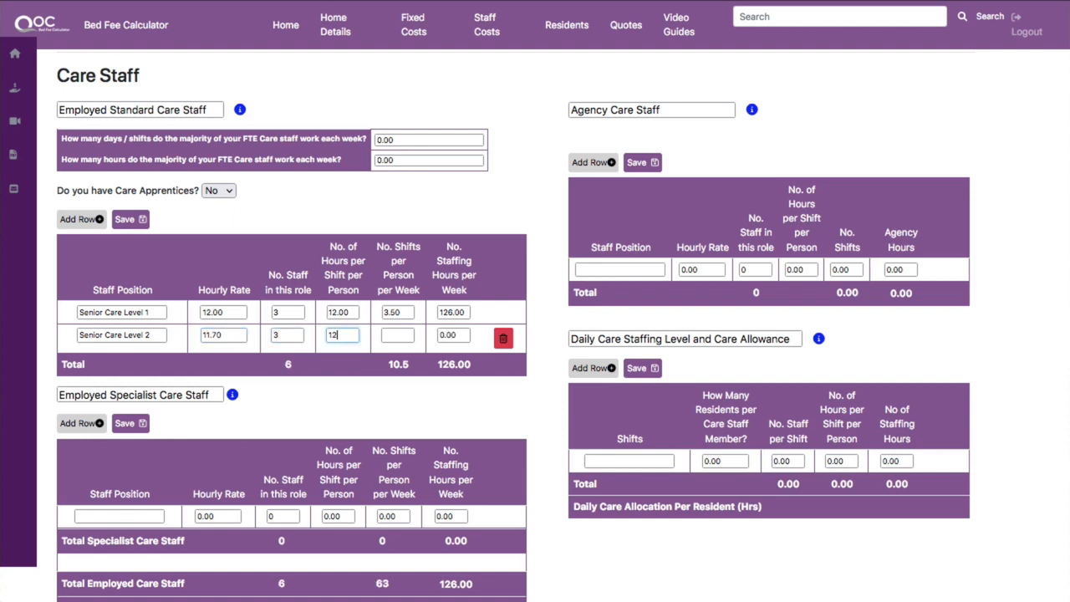
{"action": "key", "text": "Tab"}
{"action": "type", "text": "3.5"}
{"action": "key", "text": "Tab"}
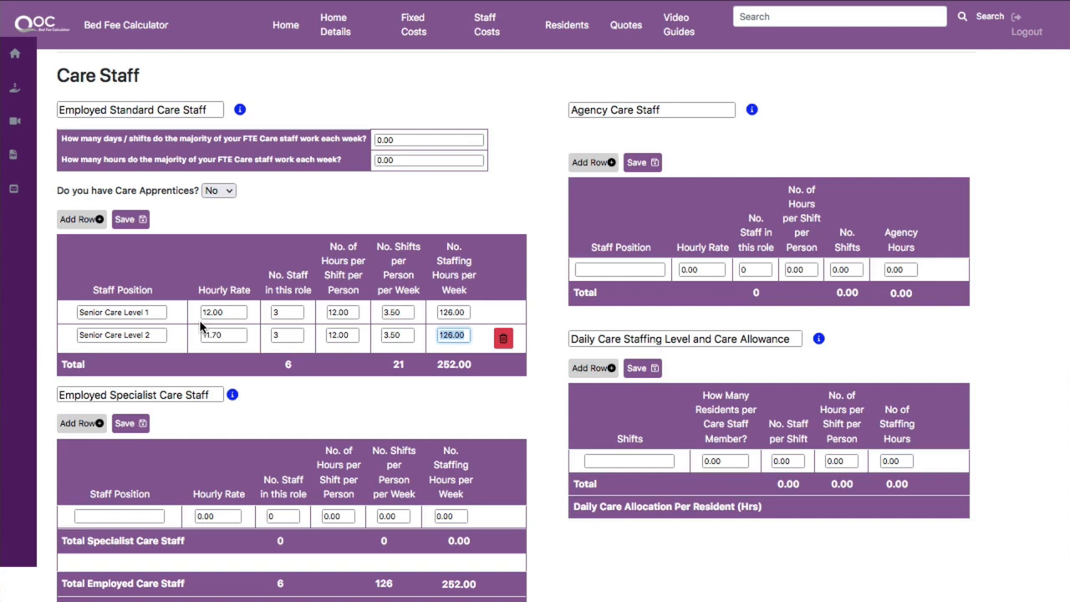
Add a row for Care Level 1 with an hourly rate of 10.65 and 18 staff in the role.
{"action": "left_click", "coordinate": [99, 220]}
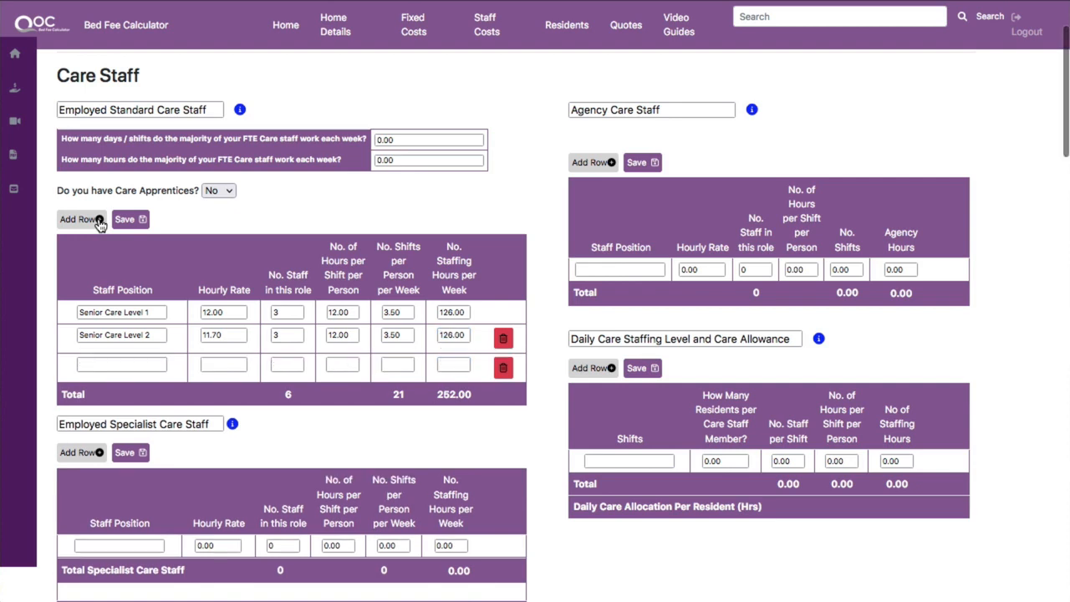
{"action": "left_click", "coordinate": [105, 367]}
{"action": "left_click", "coordinate": [106, 368]}
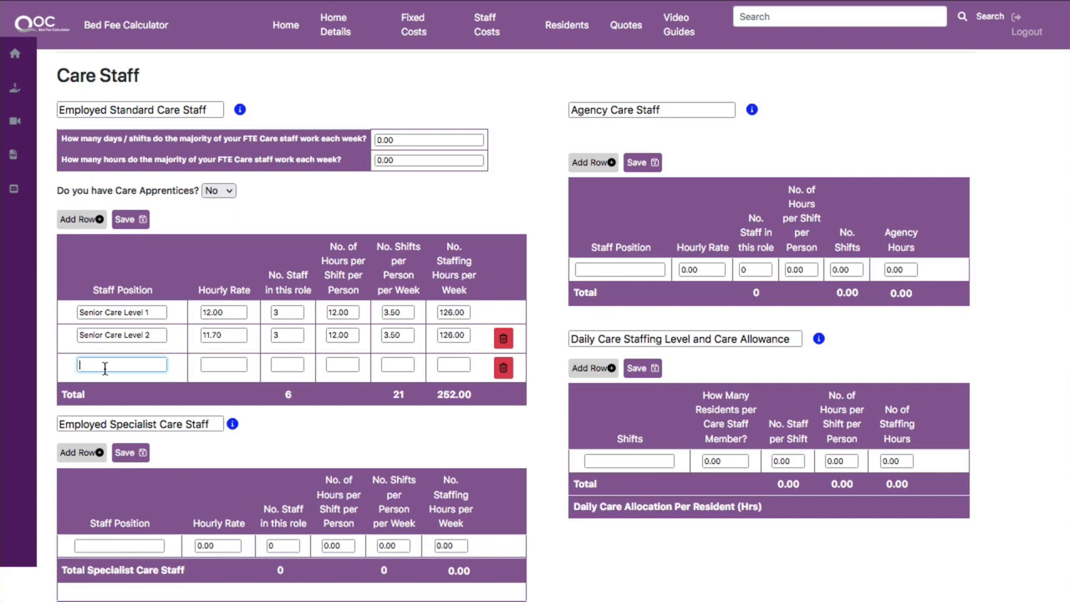
{"action": "type", "text": "Care Level 1"}
{"action": "key", "text": "Tab"}
{"action": "type", "text": "10.65"}
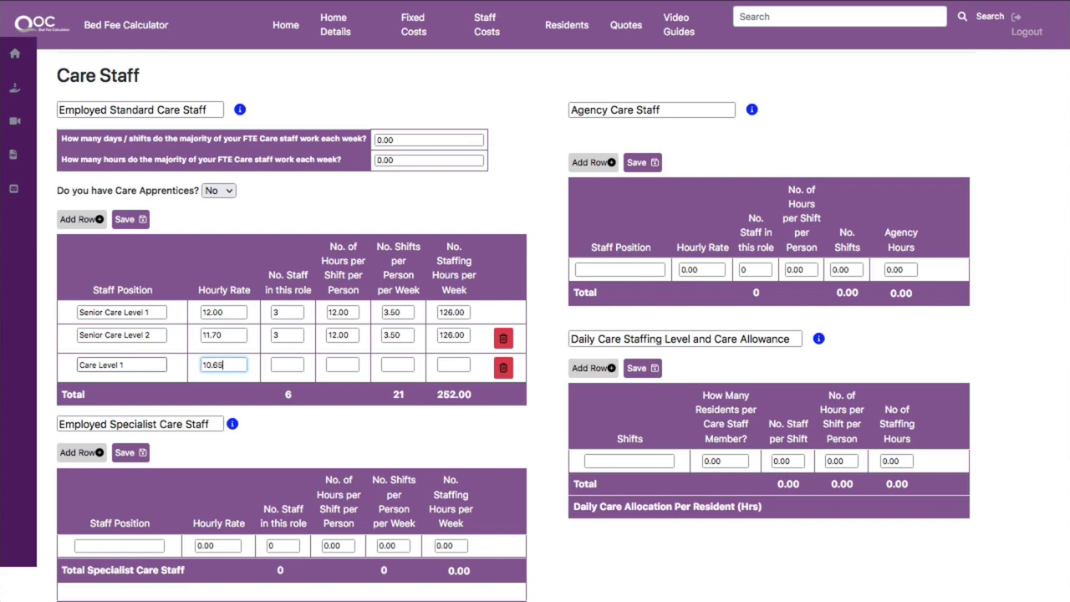
{"action": "key", "text": "Tab"}
{"action": "type", "text": "18"}
{"action": "key", "text": "Tab"}
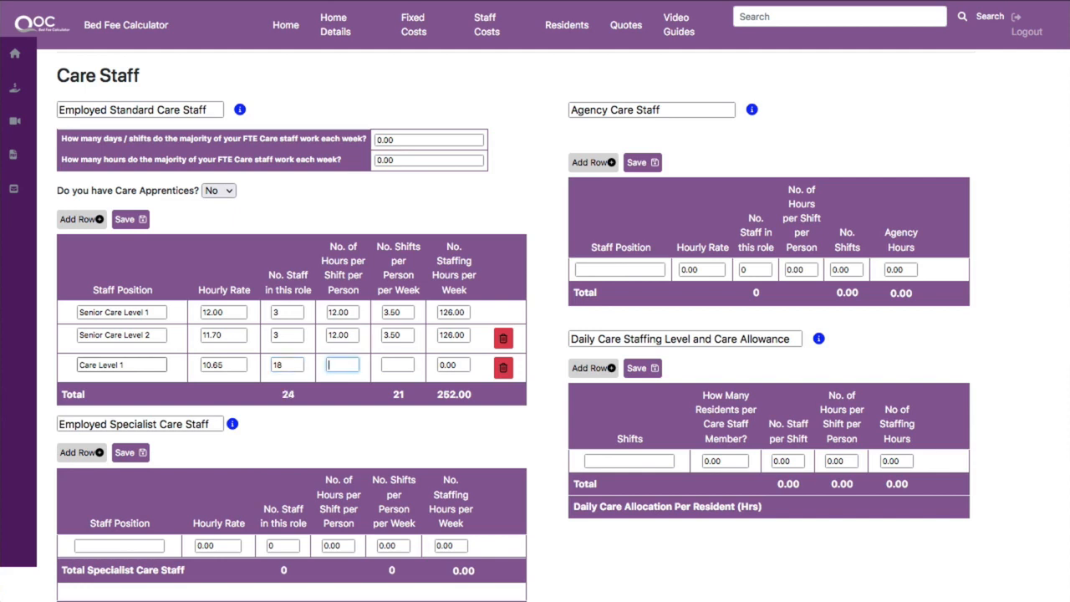
Set the Care Level 1 row to 12 hours per shift and 3.5 shifts per week.
{"action": "type", "text": "12"}
{"action": "key", "text": "Tab"}
{"action": "type", "text": "3.5"}
{"action": "key", "text": "Tab"}
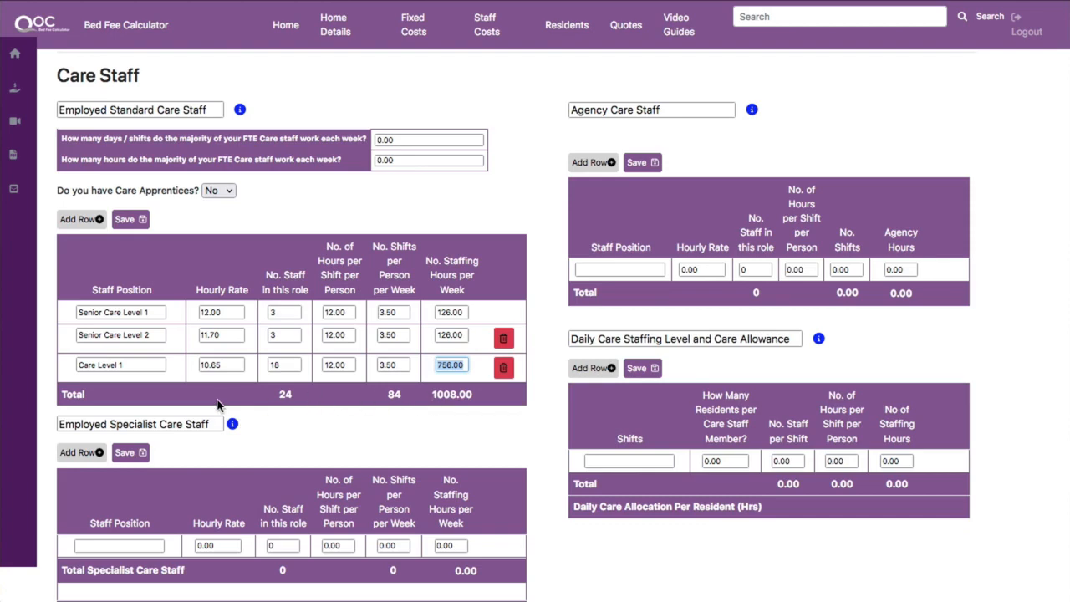
Answer Yes to whether the home has Care Apprentices.
{"action": "left_click", "coordinate": [225, 189]}
{"action": "left_click", "coordinate": [225, 207]}
{"action": "scroll", "coordinate": [206, 269], "scroll_direction": "up", "scroll_amount": 3}
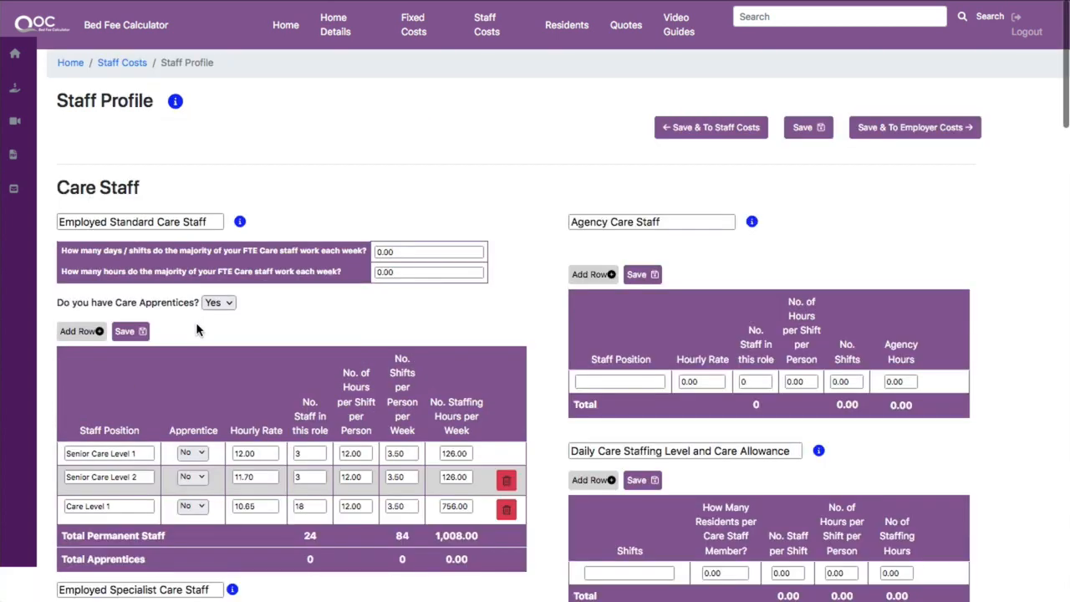
{"action": "scroll", "coordinate": [193, 350], "scroll_direction": "down", "scroll_amount": 5}
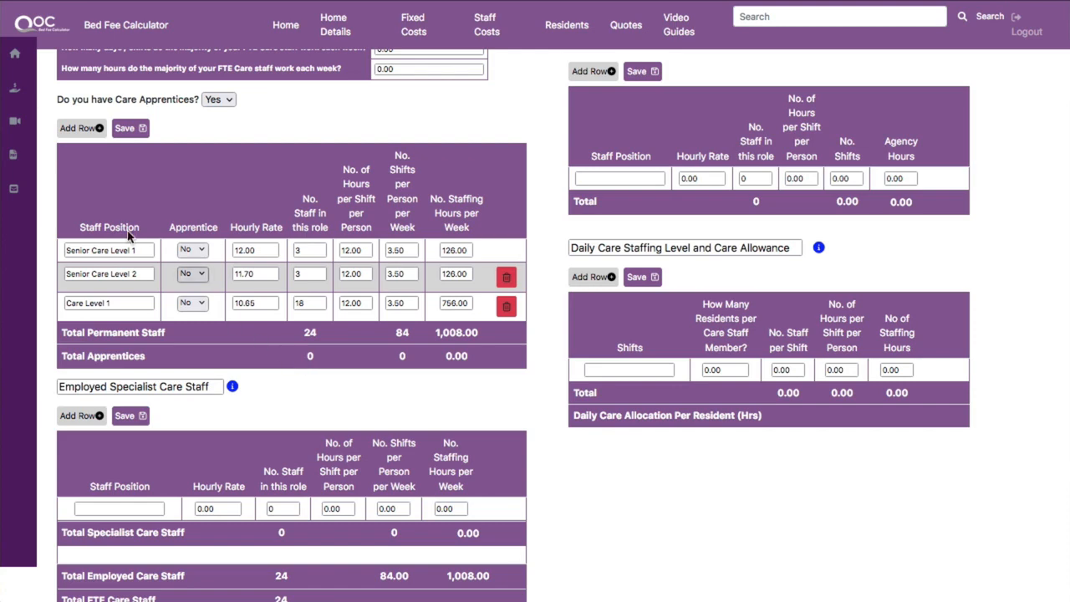
Add a Care level 2 row, marked as not an apprentice, with an hourly rate of 10.42.
{"action": "left_click", "coordinate": [100, 129]}
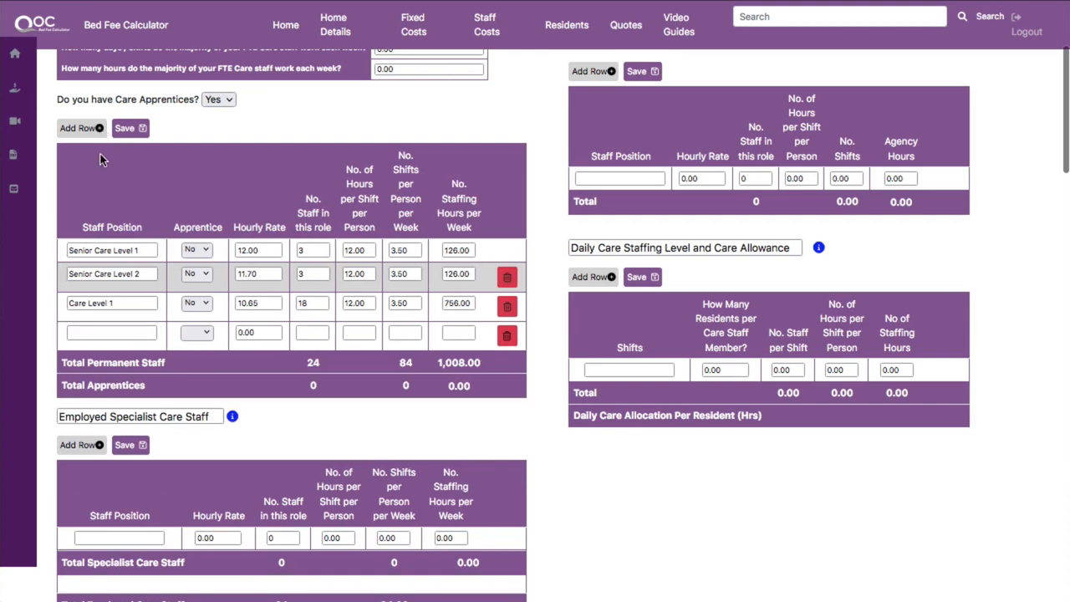
{"action": "left_click", "coordinate": [108, 332]}
{"action": "type", "text": "Care level 2"}
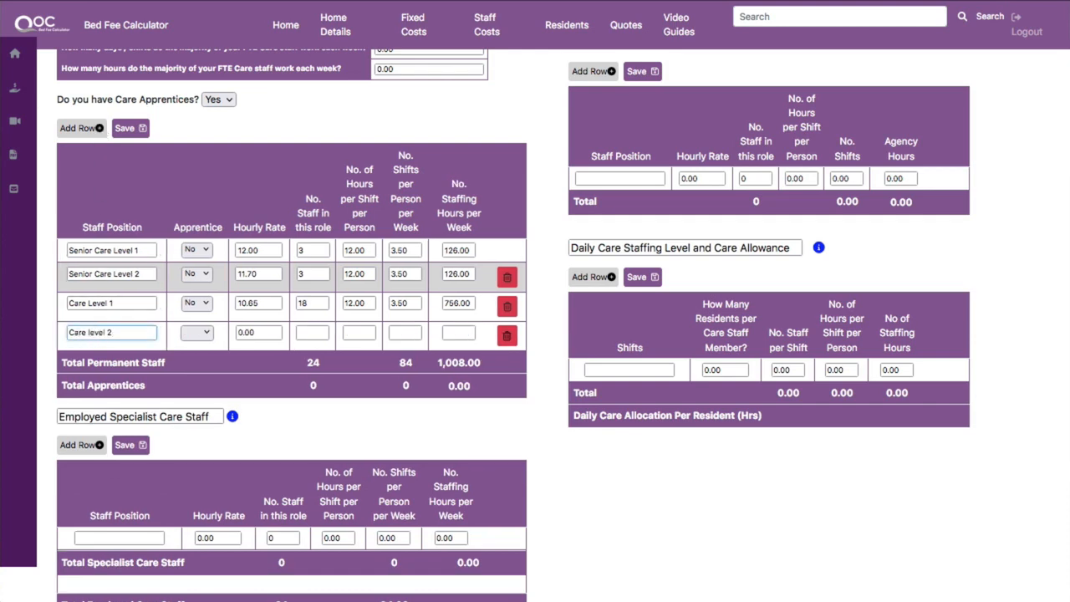
{"action": "key", "text": "Tab"}
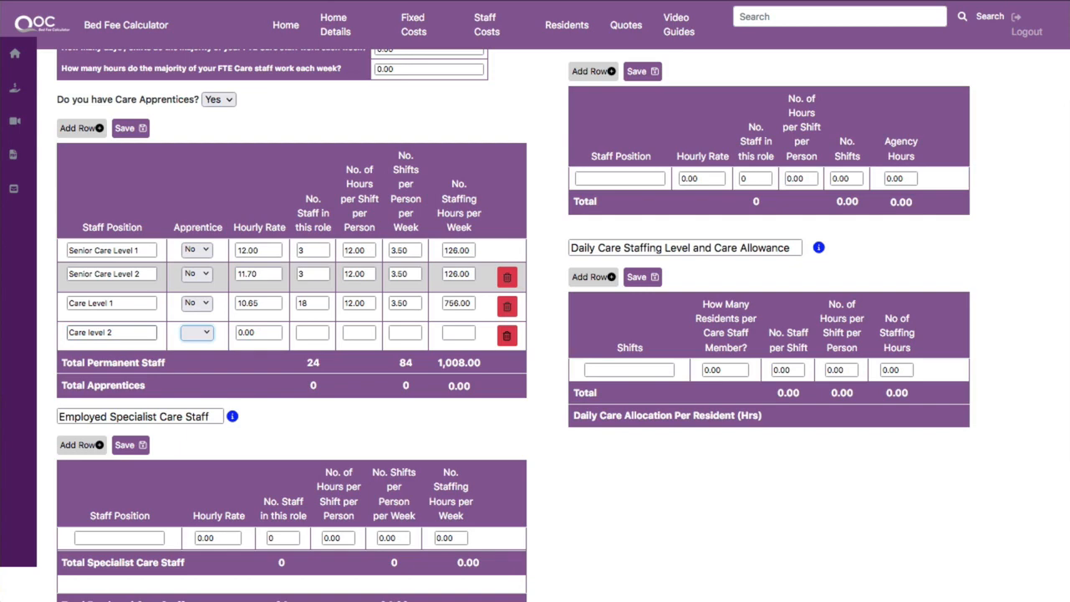
{"action": "left_click", "coordinate": [202, 334]}
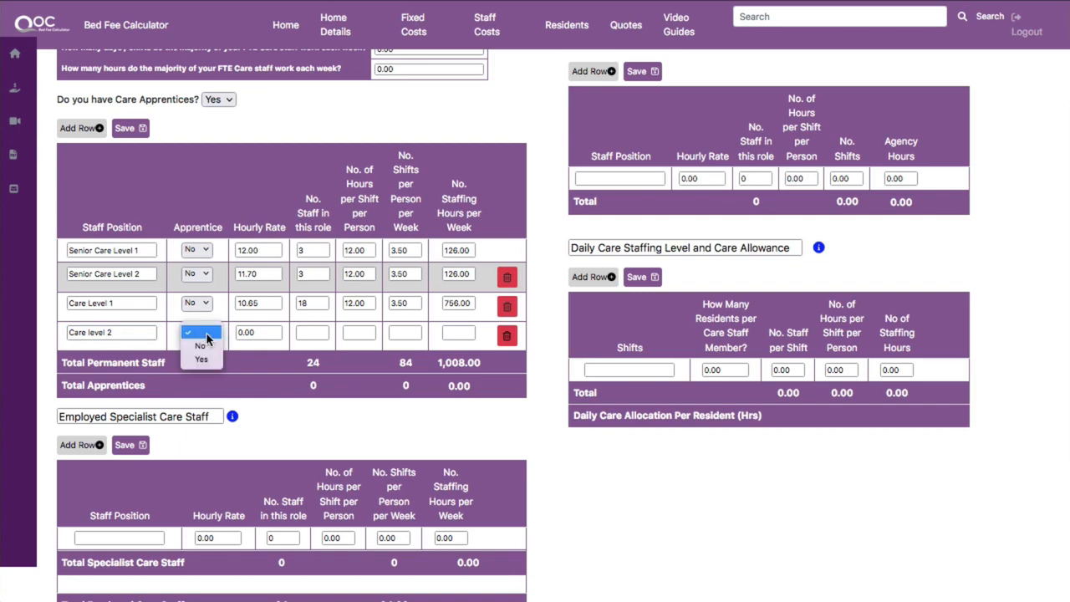
{"action": "left_click", "coordinate": [203, 347]}
{"action": "key", "text": "Tab"}
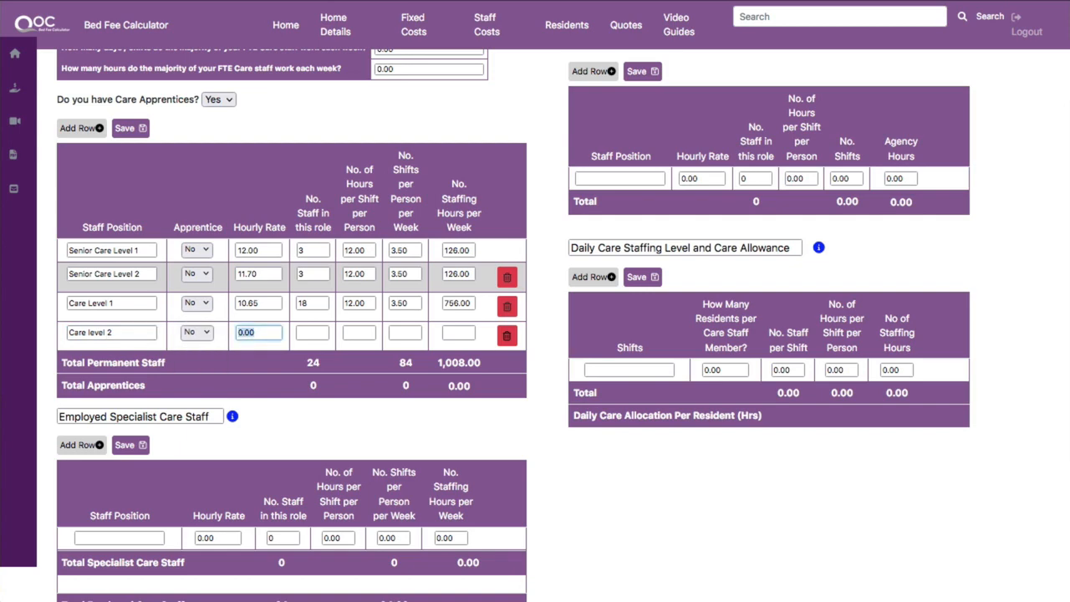
{"action": "type", "text": "10.42"}
{"action": "key", "text": "Tab"}
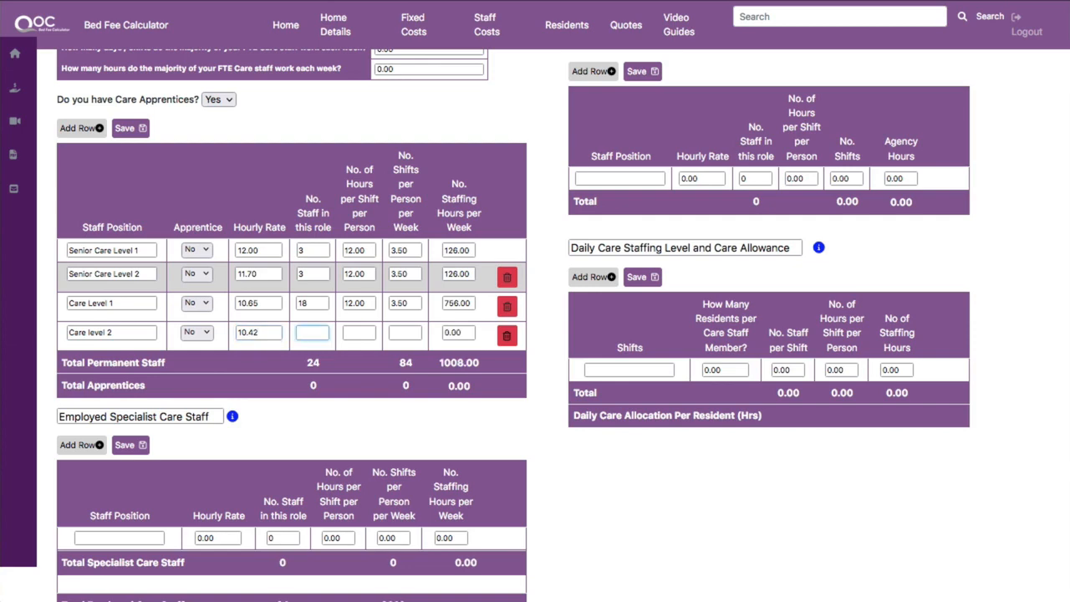
Set the Care level 2 row to 11 staff, 12 hours per shift and 3.5 shifts per week.
{"action": "type", "text": "11"}
{"action": "key", "text": "Tab"}
{"action": "type", "text": "12"}
{"action": "key", "text": "Tab"}
{"action": "type", "text": "3.5"}
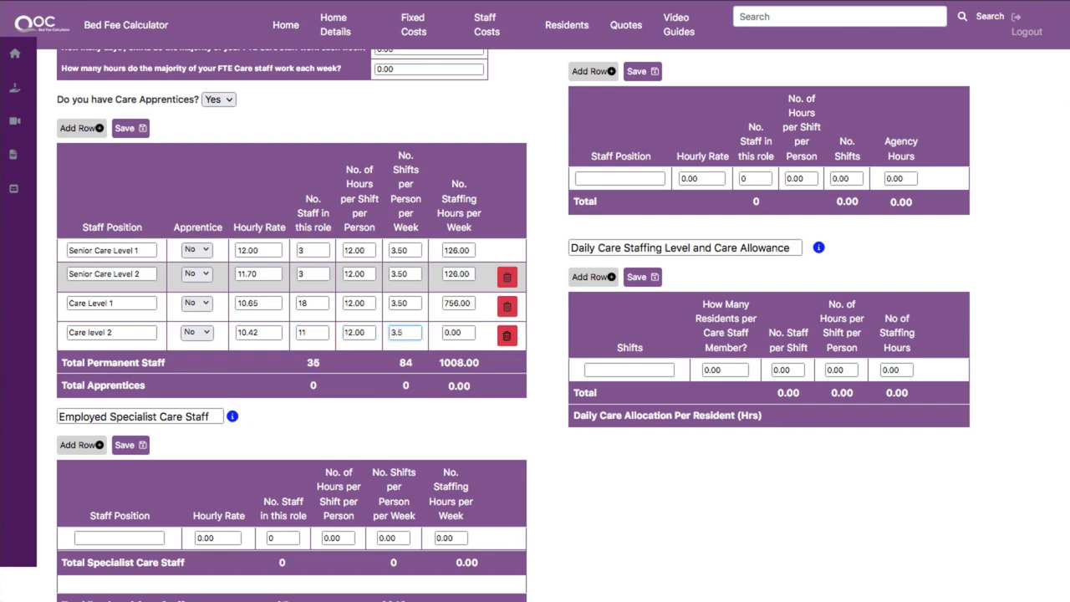
{"action": "key", "text": "Tab"}
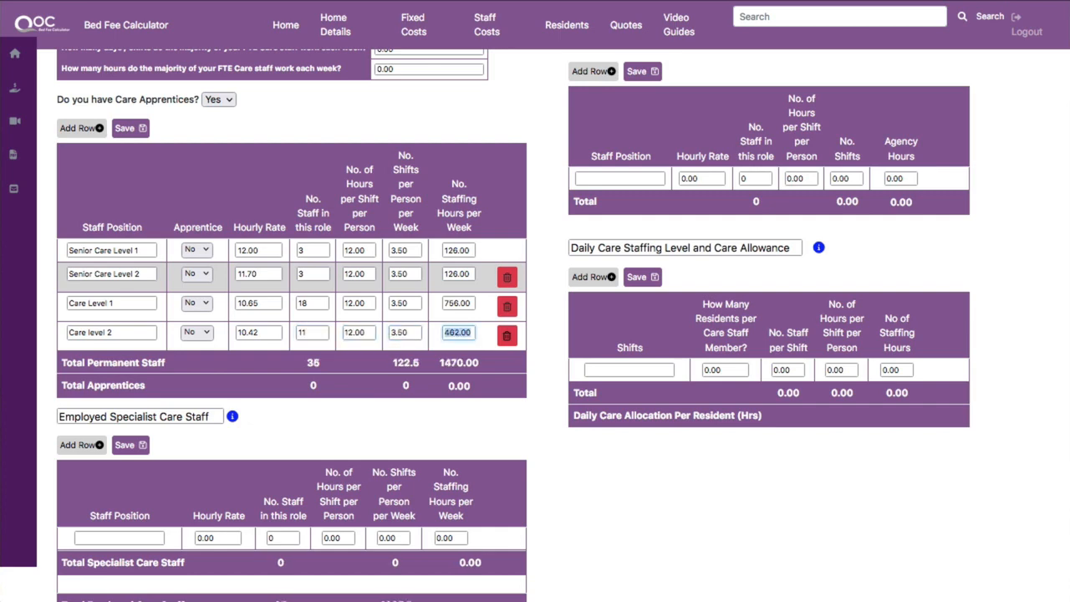
Add an Apprentices row marked as apprentice with an hourly rate of 5.50.
{"action": "left_click", "coordinate": [92, 131]}
{"action": "left_click", "coordinate": [85, 363]}
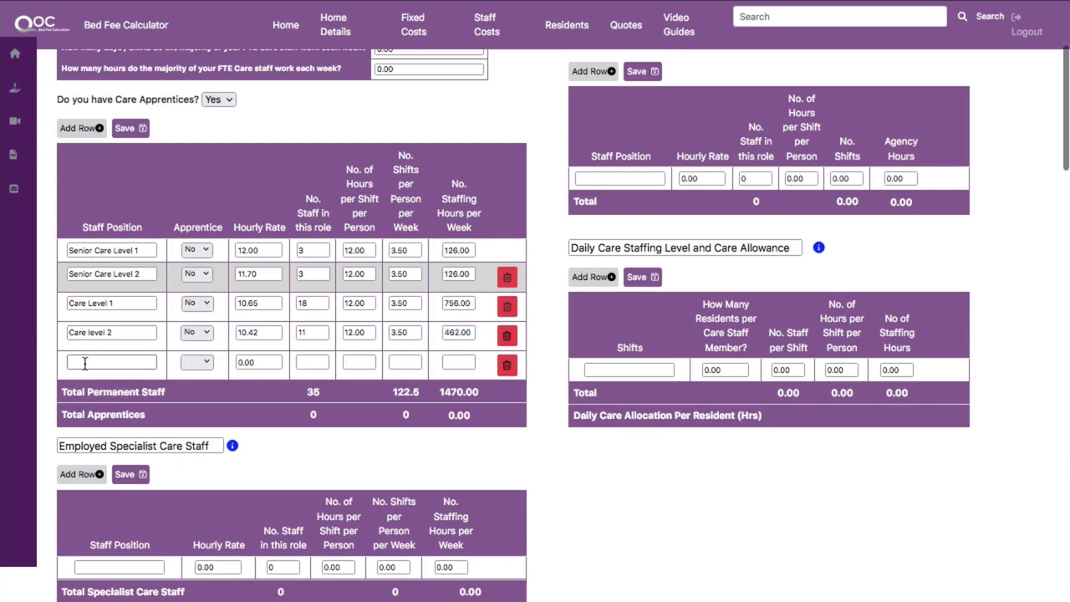
{"action": "type", "text": "A"}
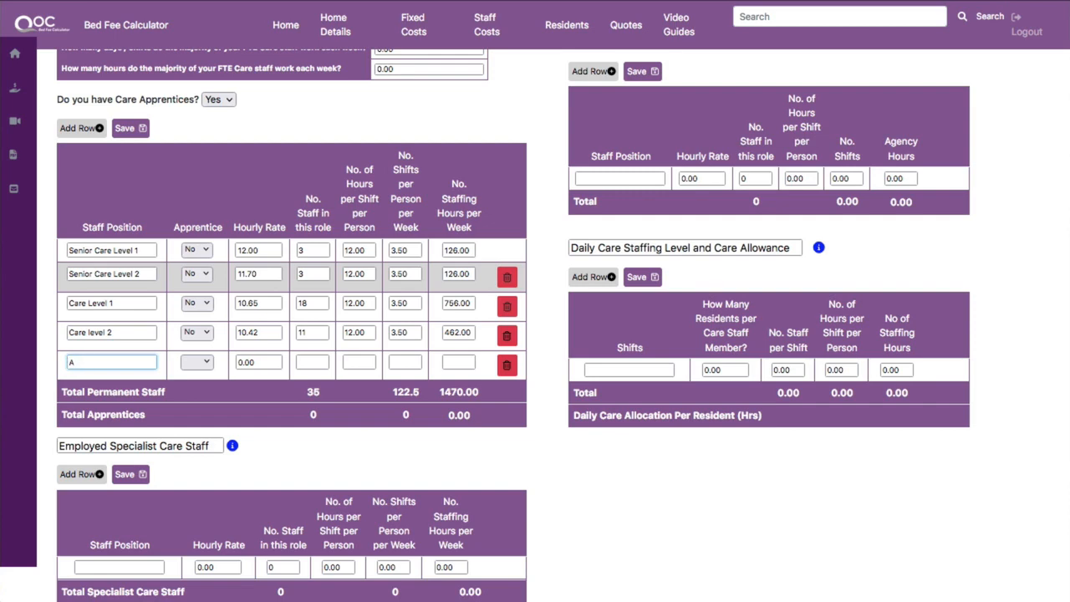
{"action": "type", "text": "pprentices"}
{"action": "key", "text": "Tab"}
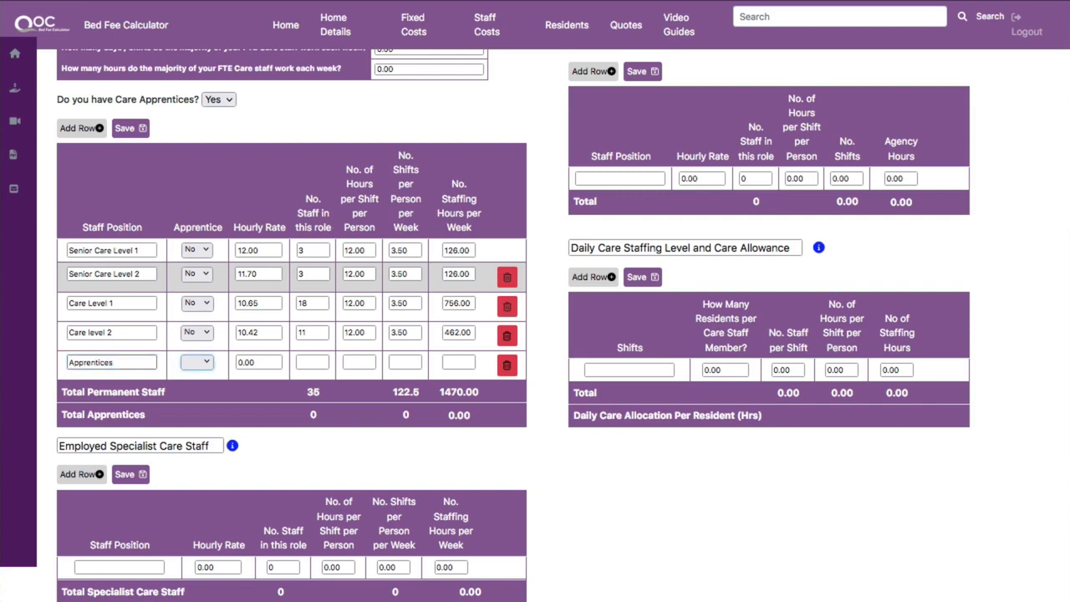
{"action": "left_click", "coordinate": [205, 364]}
{"action": "left_click", "coordinate": [202, 389]}
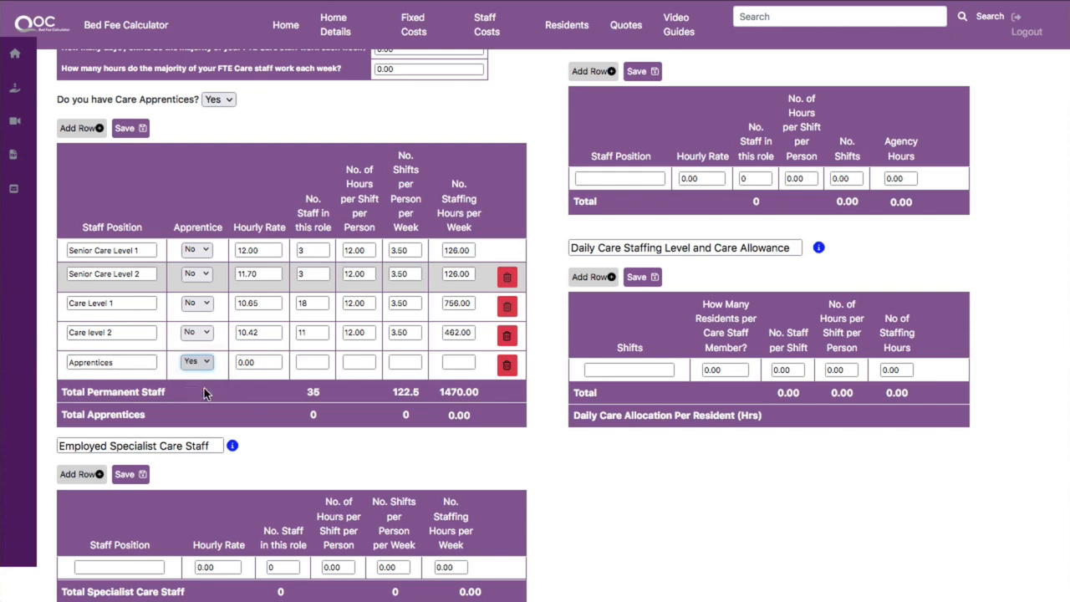
{"action": "left_click", "coordinate": [241, 364]}
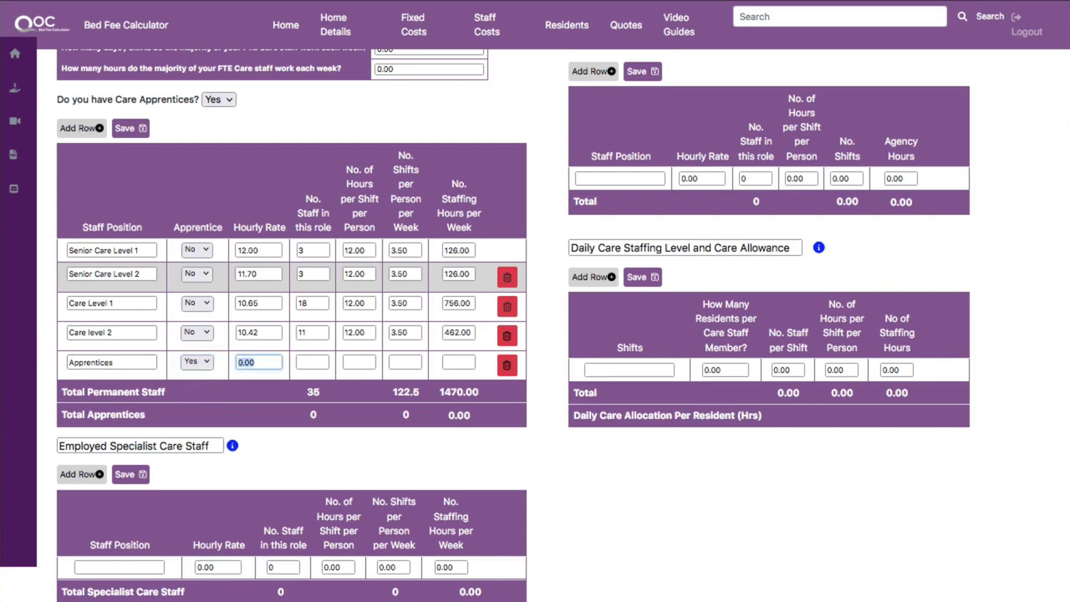
{"action": "type", "text": "5.50"}
{"action": "key", "text": "Tab"}
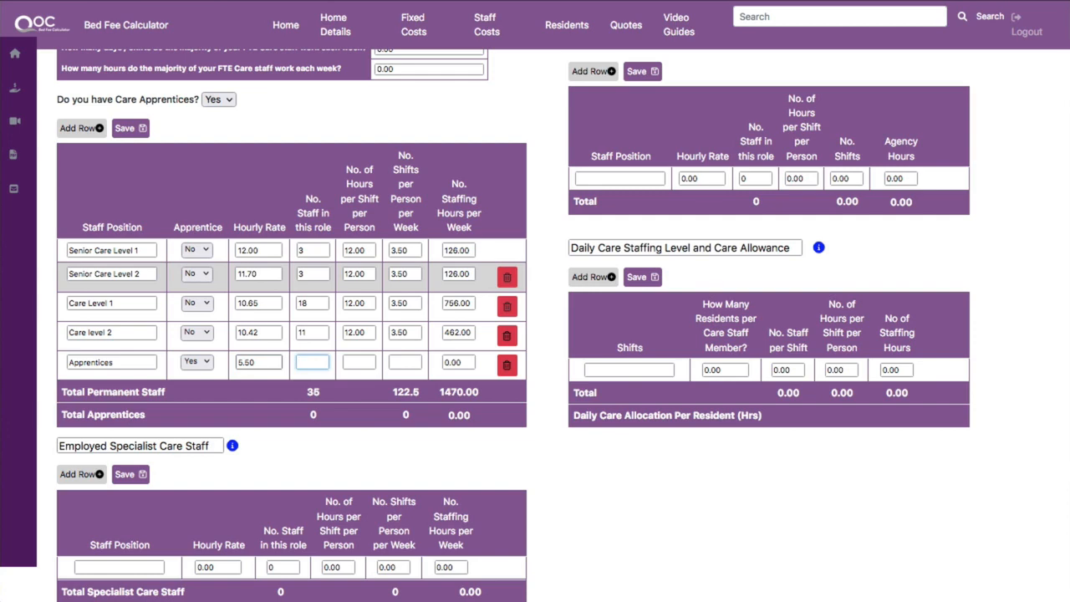
Set the Apprentices row to 2 staff, 12.00 hours per shift and 3.50 shifts per week.
{"action": "type", "text": "2"}
{"action": "key", "text": "Tab"}
{"action": "type", "text": "12.00"}
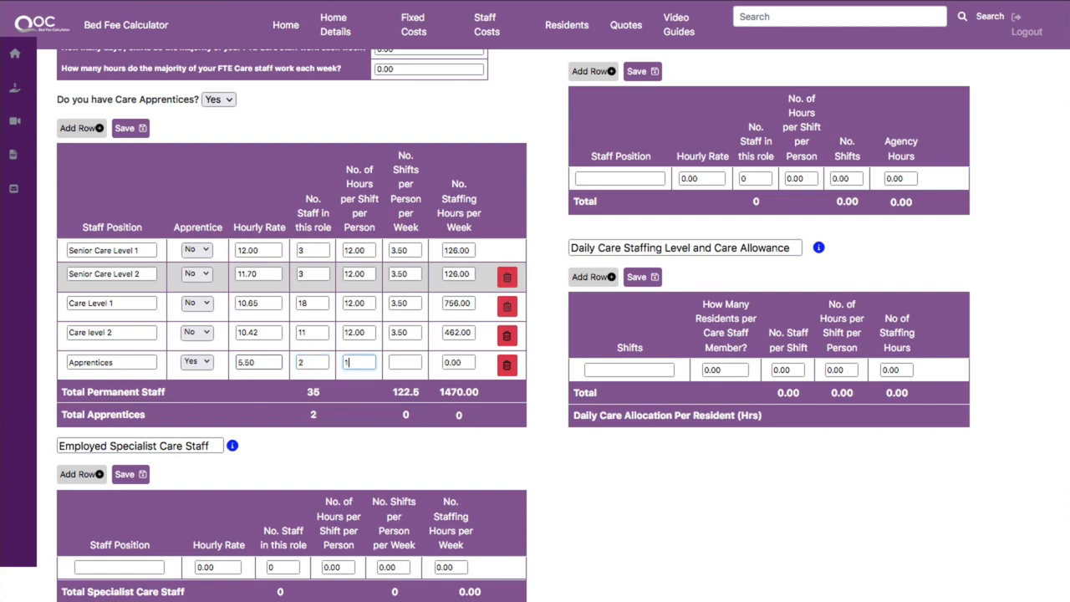
{"action": "key", "text": "Tab"}
{"action": "type", "text": "3.50"}
{"action": "key", "text": "Tab"}
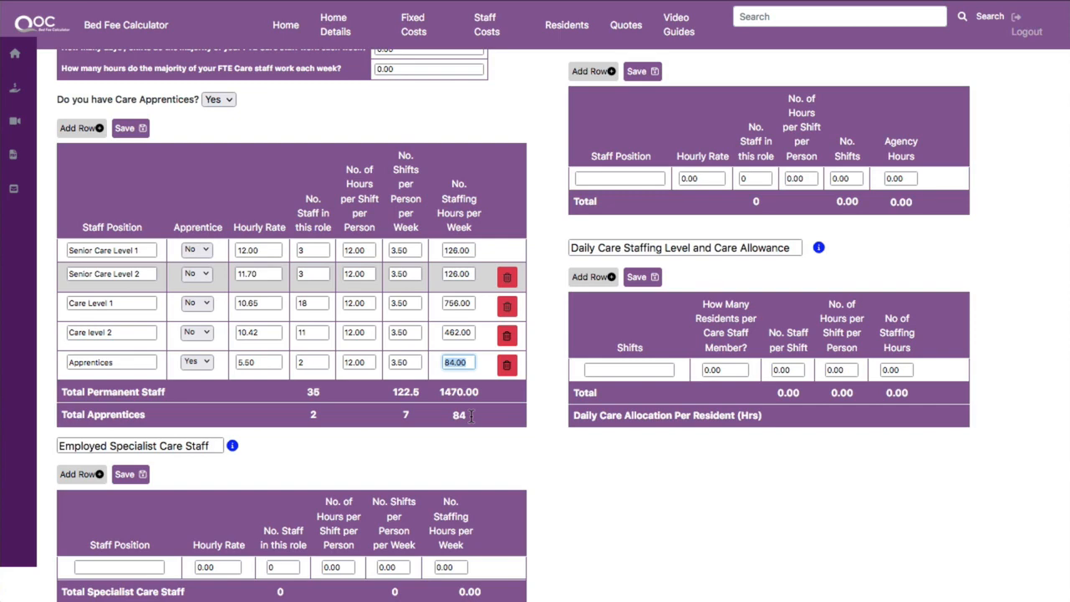
Enter a Day Shift in the daily care staffing table with 5 residents per care staff member and 12 hours per person.
{"action": "scroll", "coordinate": [473, 416], "scroll_direction": "up", "scroll_amount": 2}
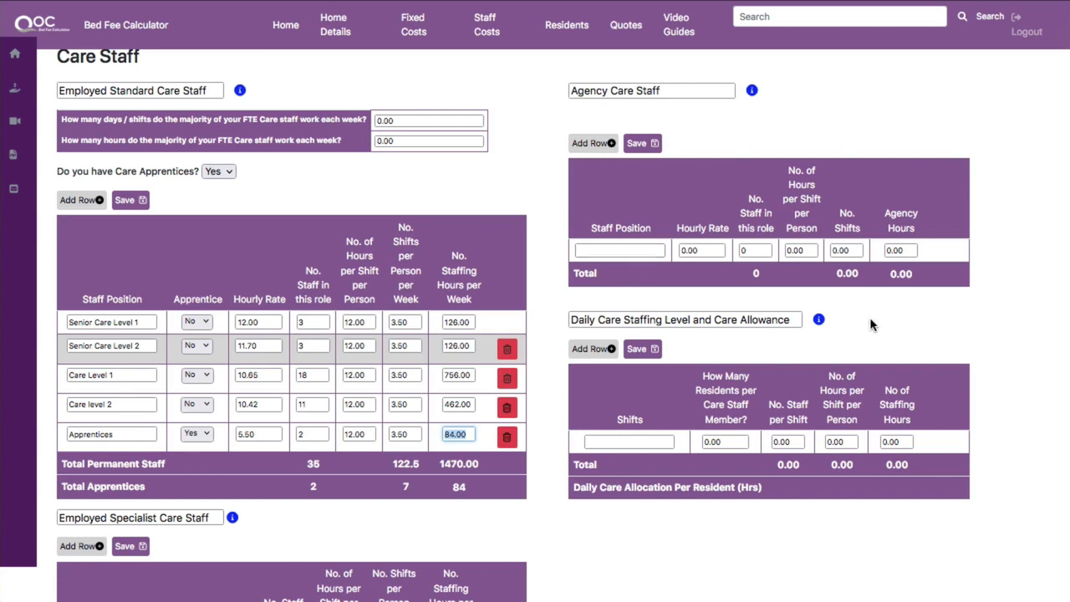
{"action": "scroll", "coordinate": [870, 317], "scroll_direction": "down", "scroll_amount": 2}
{"action": "scroll", "coordinate": [870, 317], "scroll_direction": "down", "scroll_amount": 1}
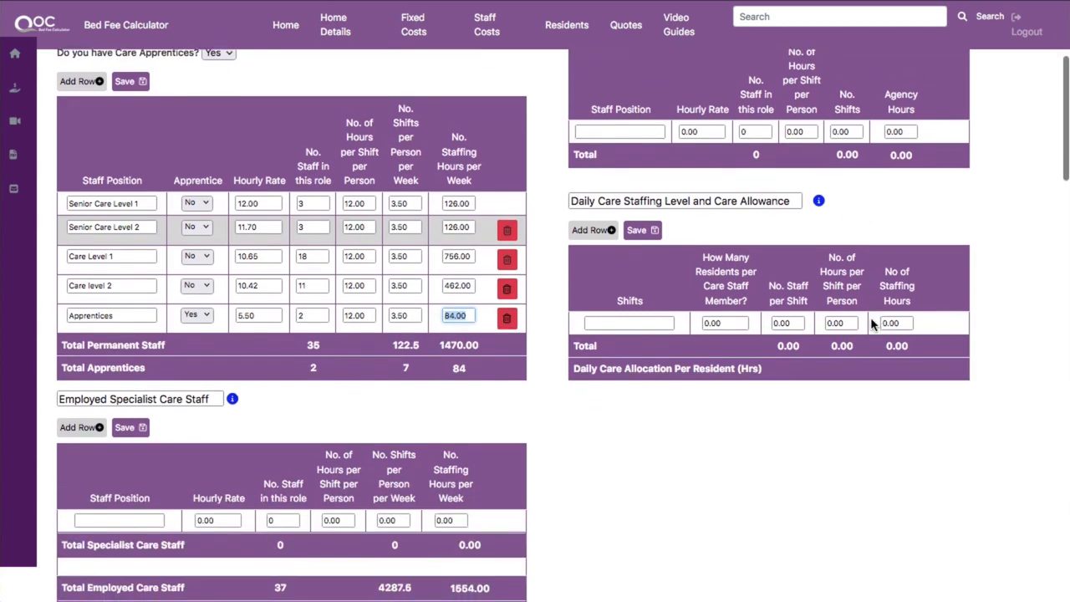
{"action": "left_click", "coordinate": [617, 323]}
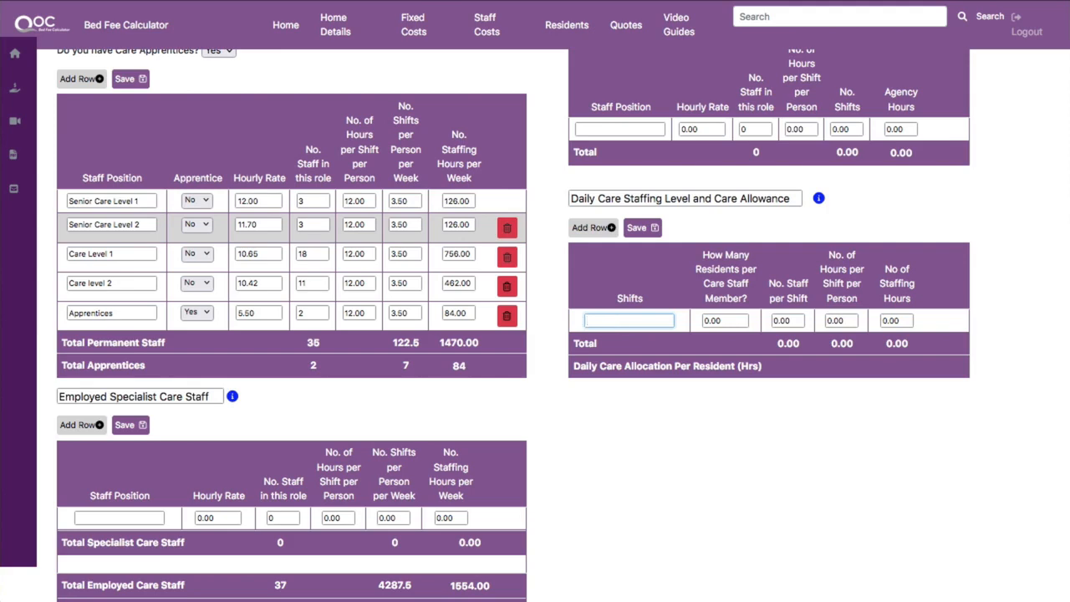
{"action": "type", "text": "Dasy Shift"}
{"action": "key", "text": "BackSpace"}
{"action": "key", "text": "Tab"}
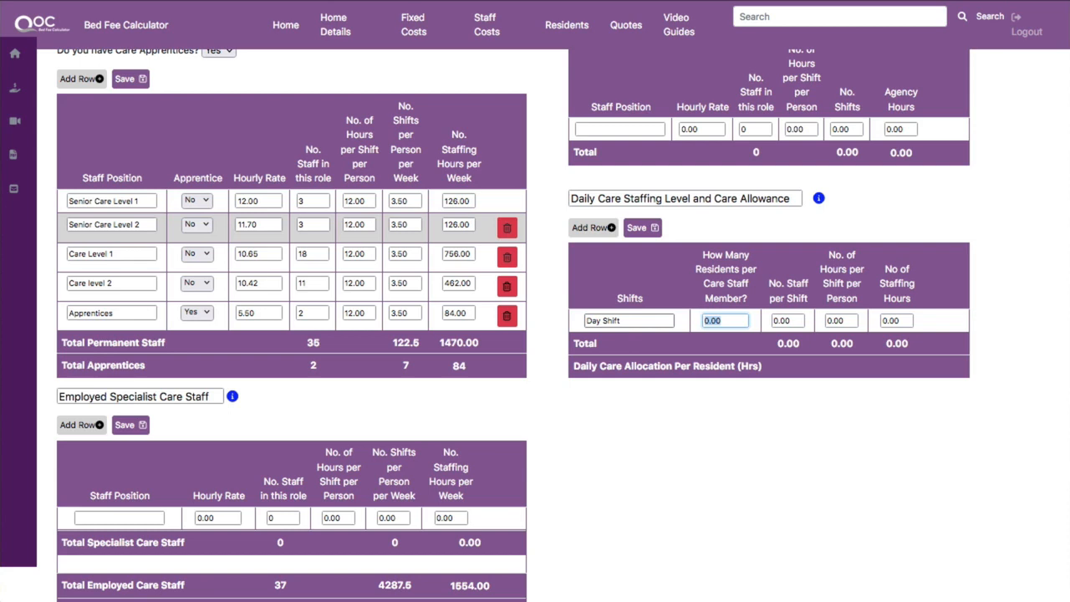
{"action": "type", "text": "5"}
{"action": "key", "text": "Tab"}
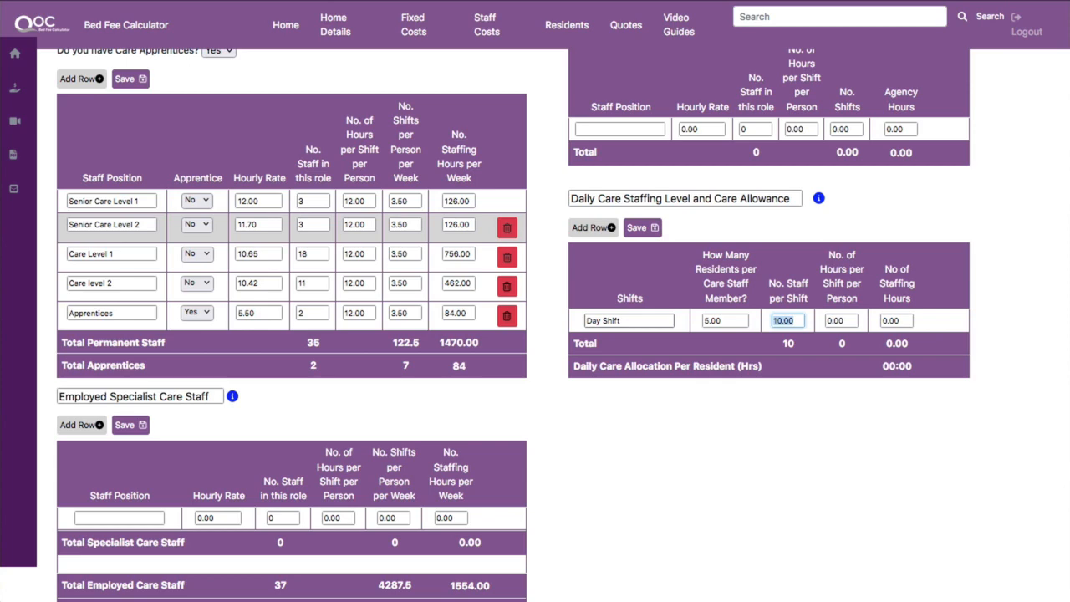
{"action": "key", "text": "Tab"}
{"action": "type", "text": "12"}
{"action": "key", "text": "Tab"}
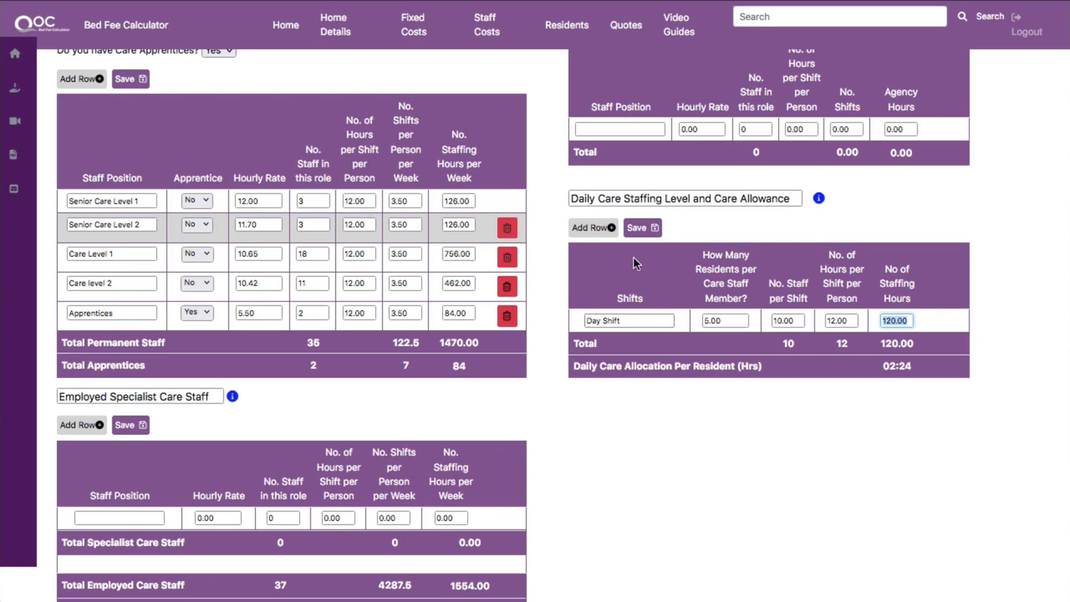
Add a Night Shift row to the daily care staffing table with 8 residents per care staff member and 12 hours per person.
{"action": "left_click", "coordinate": [609, 229]}
{"action": "left_click", "coordinate": [611, 344]}
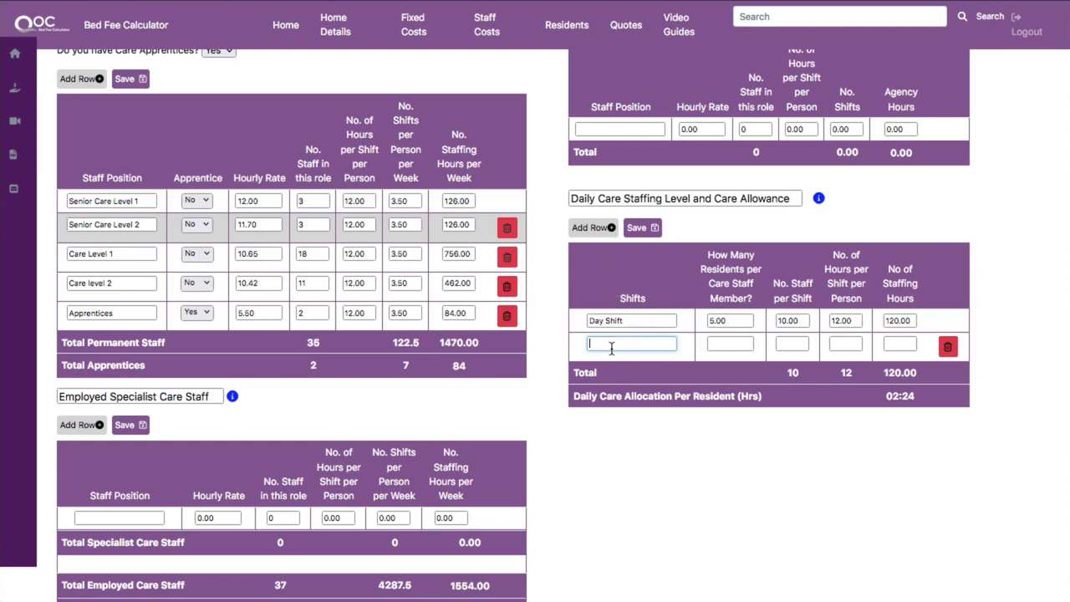
{"action": "type", "text": "Night Shift"}
{"action": "key", "text": "Tab"}
{"action": "type", "text": "8"}
{"action": "key", "text": "Tab"}
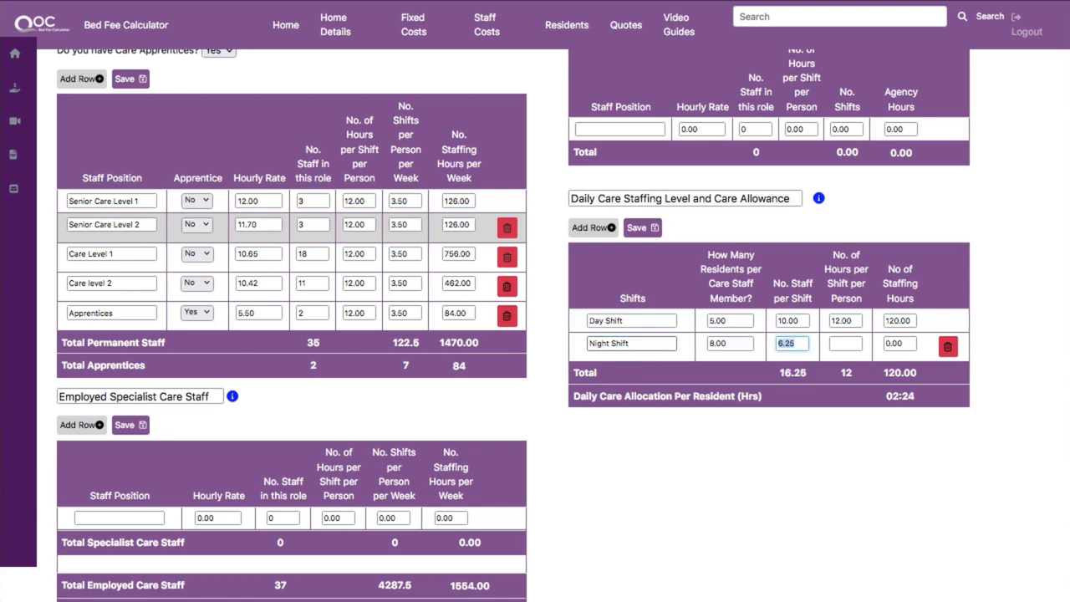
{"action": "key", "text": "Tab"}
{"action": "type", "text": "12"}
{"action": "key", "text": "Tab"}
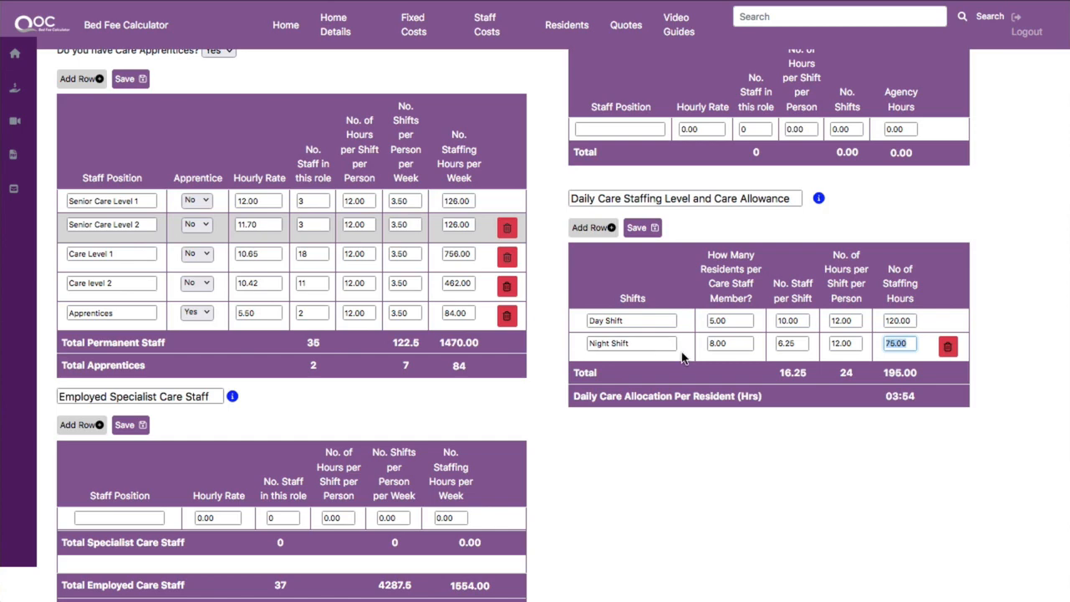
Set the Night Shift's number of staff per shift to 6.
{"action": "left_click", "coordinate": [794, 345]}
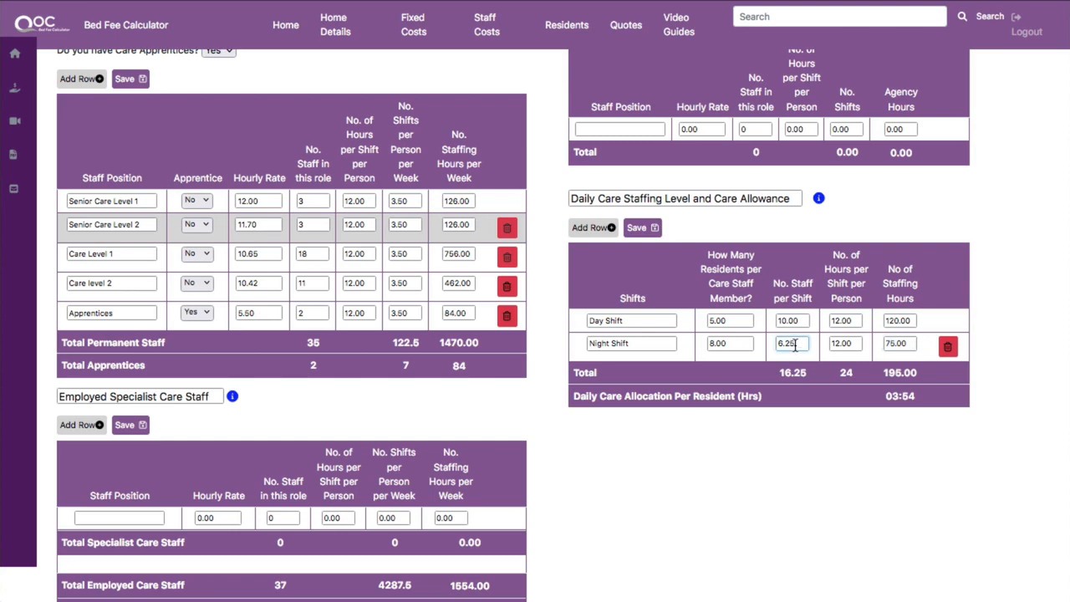
{"action": "key", "text": "BackSpace"}
{"action": "key", "text": "BackSpace"}
{"action": "key", "text": "BackSpace"}
{"action": "key", "text": "Tab"}
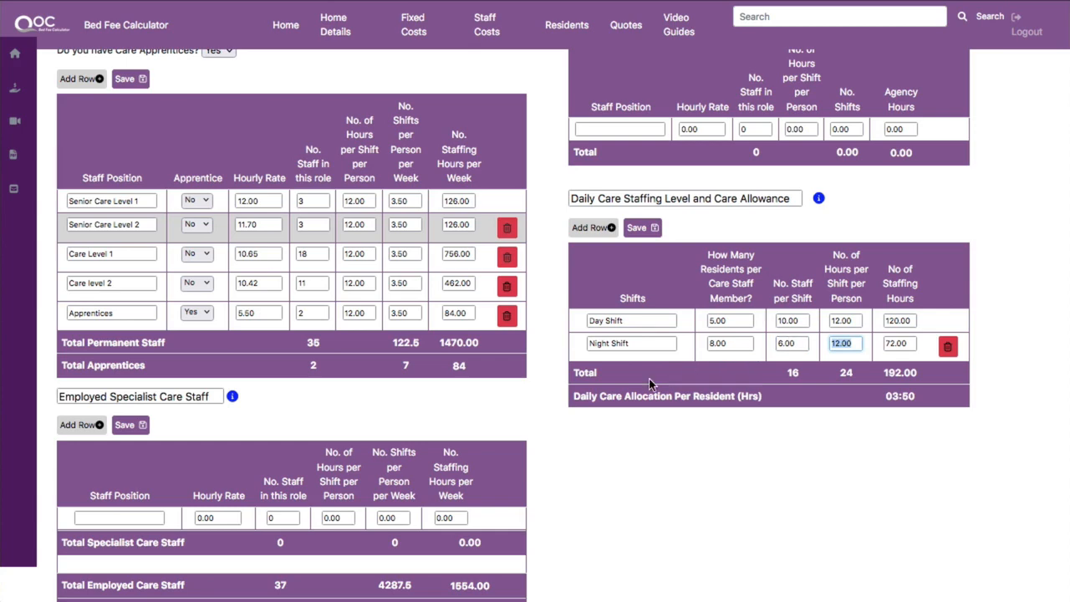
Review the remaining staff sections of the page down to the Summary tables.
{"action": "scroll", "coordinate": [349, 416], "scroll_direction": "down", "scroll_amount": 2}
{"action": "scroll", "coordinate": [350, 417], "scroll_direction": "down", "scroll_amount": 2}
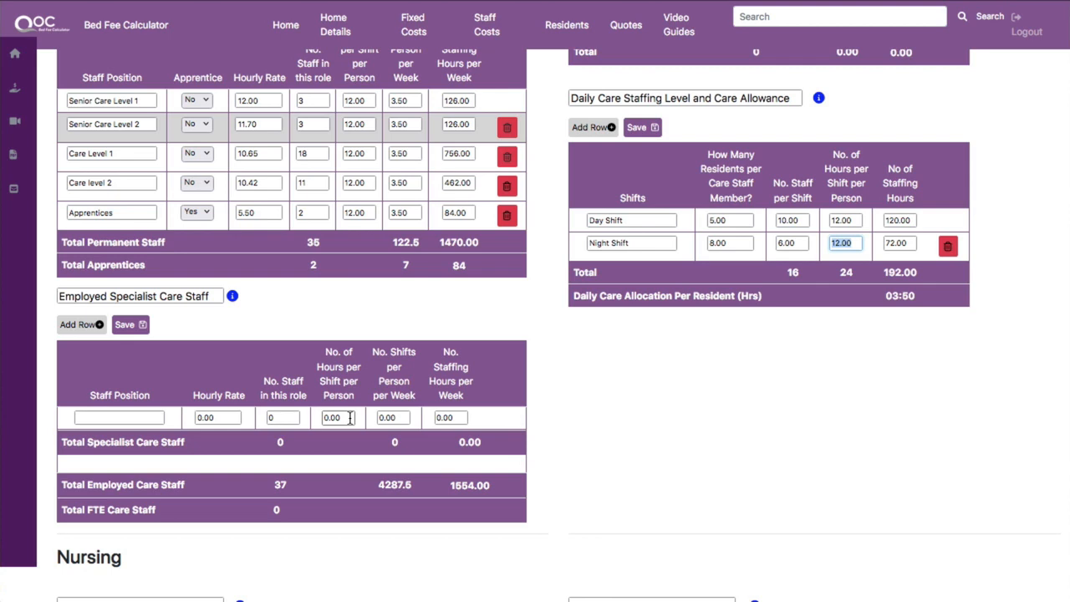
{"action": "scroll", "coordinate": [349, 419], "scroll_direction": "up", "scroll_amount": 3}
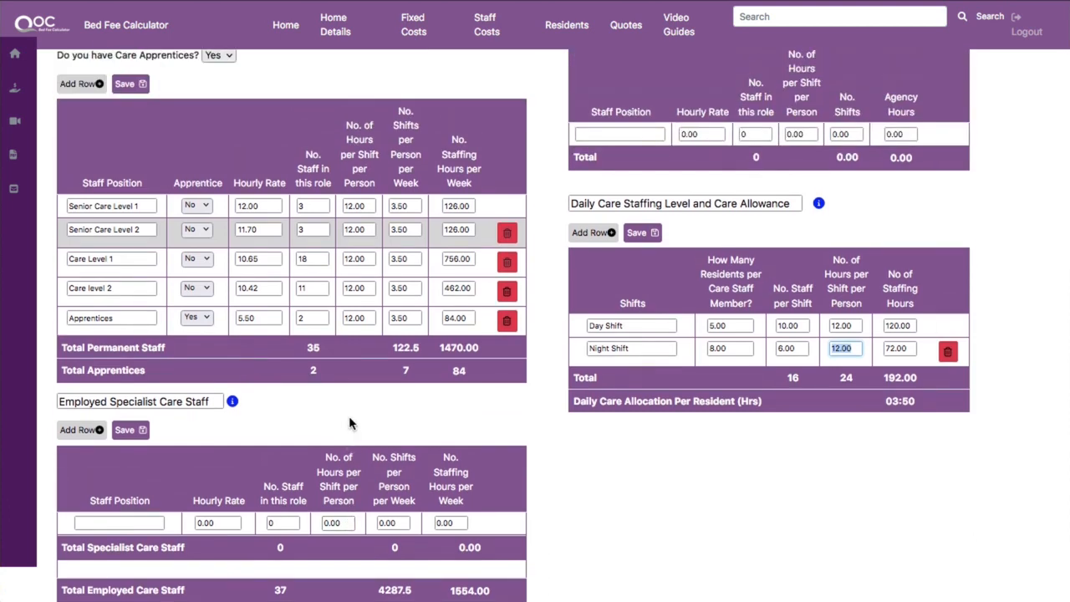
{"action": "scroll", "coordinate": [349, 416], "scroll_direction": "up", "scroll_amount": 2}
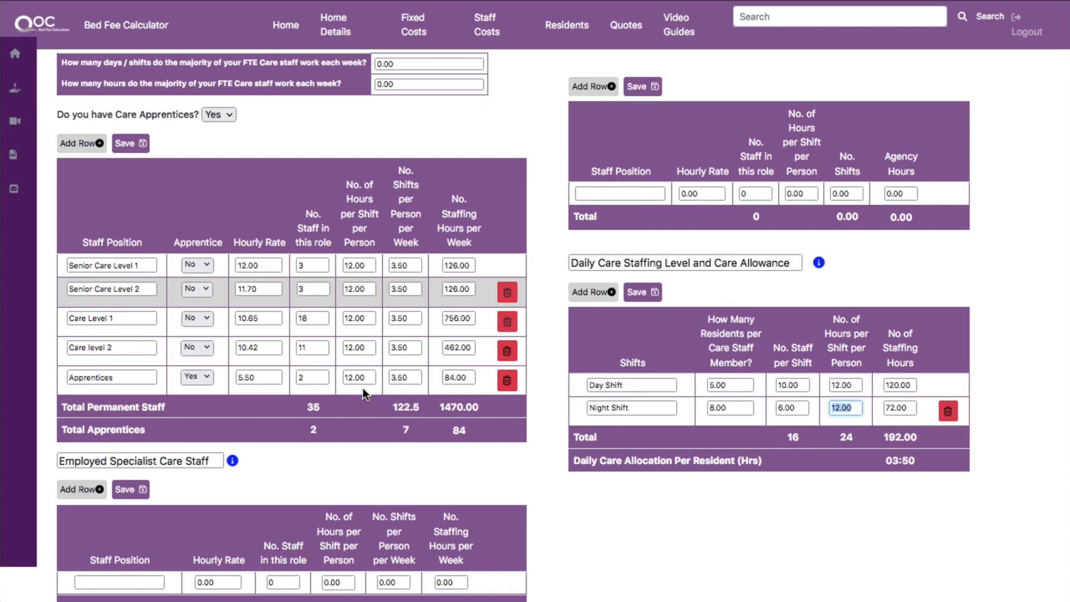
{"action": "scroll", "coordinate": [362, 393], "scroll_direction": "down", "scroll_amount": 3}
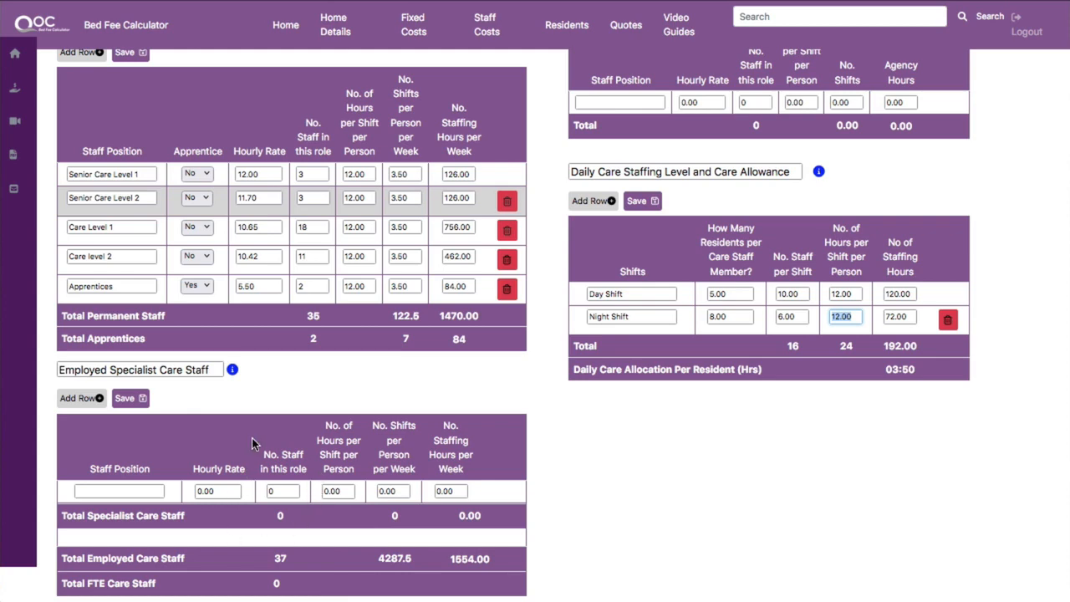
{"action": "left_click", "coordinate": [288, 374]}
{"action": "scroll", "coordinate": [287, 380], "scroll_direction": "down", "scroll_amount": 3}
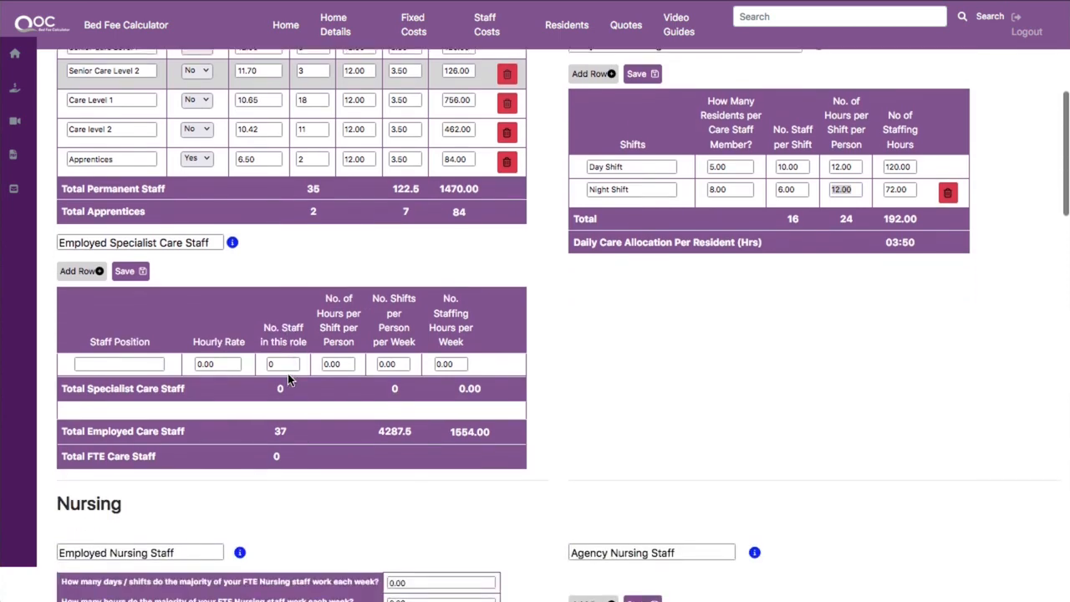
{"action": "scroll", "coordinate": [287, 378], "scroll_direction": "down", "scroll_amount": 4}
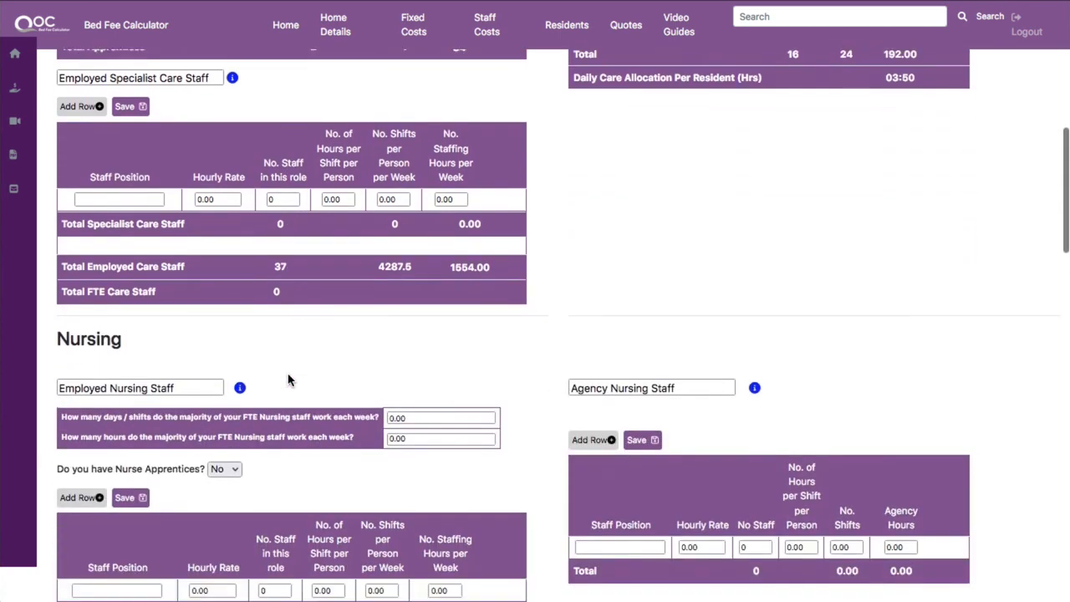
{"action": "scroll", "coordinate": [288, 381], "scroll_direction": "down", "scroll_amount": 3}
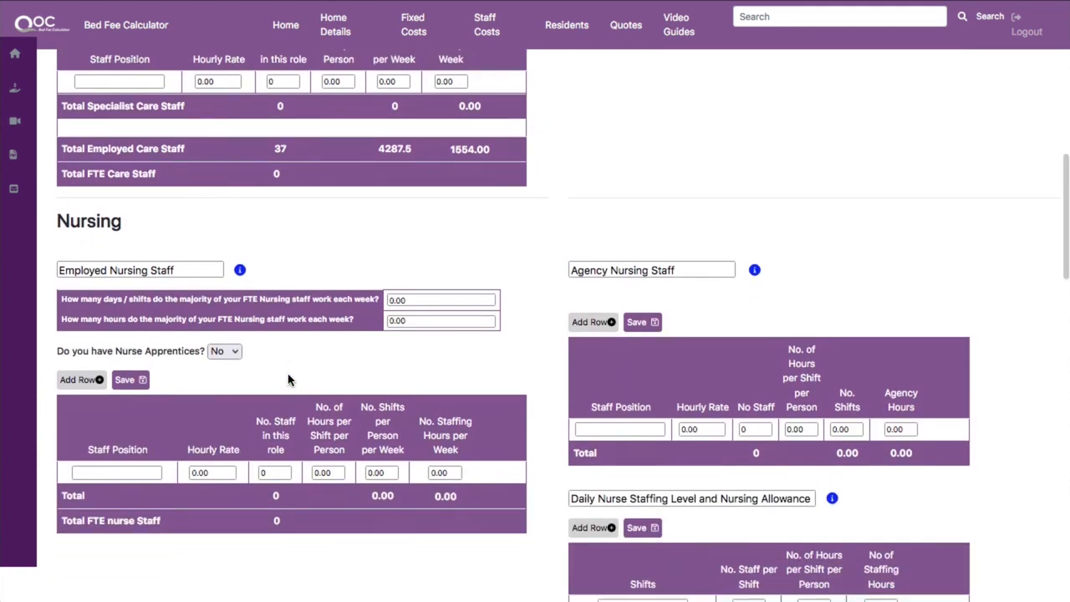
{"action": "scroll", "coordinate": [287, 380], "scroll_direction": "down", "scroll_amount": 5}
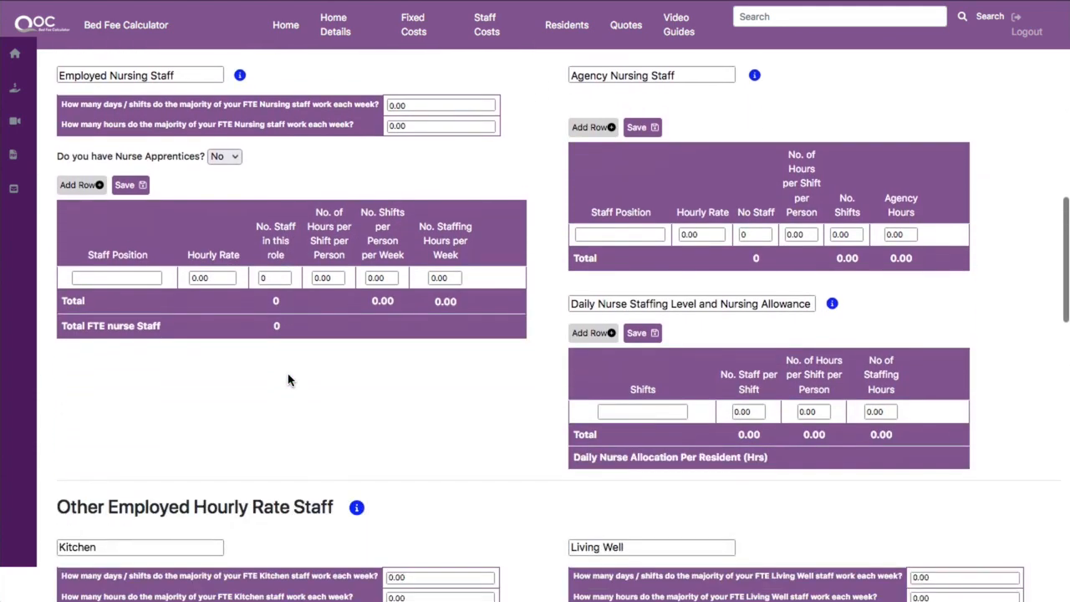
{"action": "scroll", "coordinate": [288, 381], "scroll_direction": "down", "scroll_amount": 8}
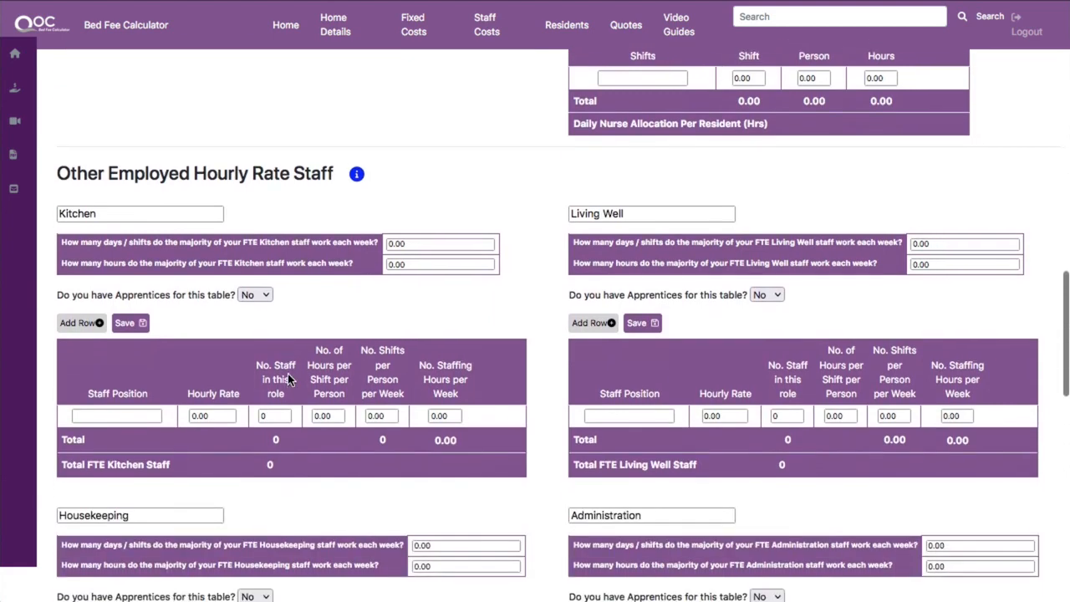
{"action": "scroll", "coordinate": [288, 380], "scroll_direction": "down", "scroll_amount": 10}
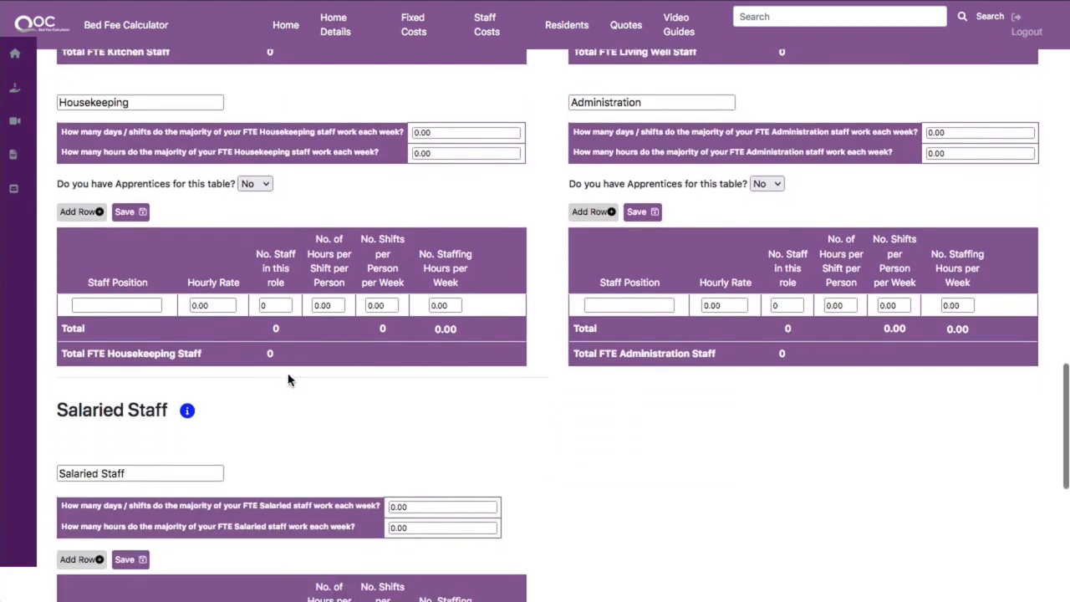
{"action": "scroll", "coordinate": [287, 380], "scroll_direction": "down", "scroll_amount": 9}
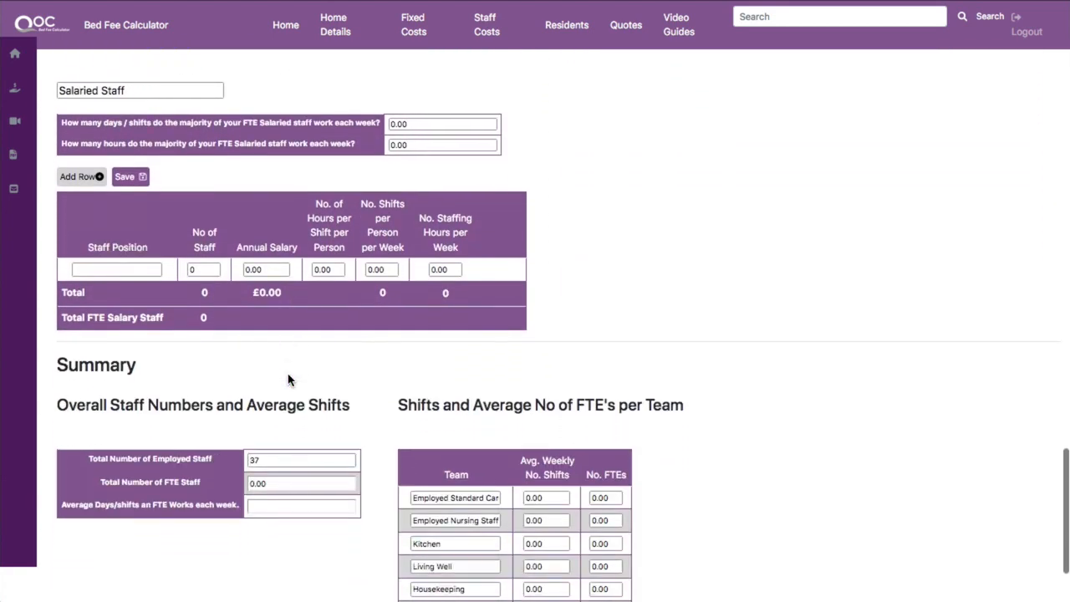
{"action": "scroll", "coordinate": [288, 381], "scroll_direction": "down", "scroll_amount": 3}
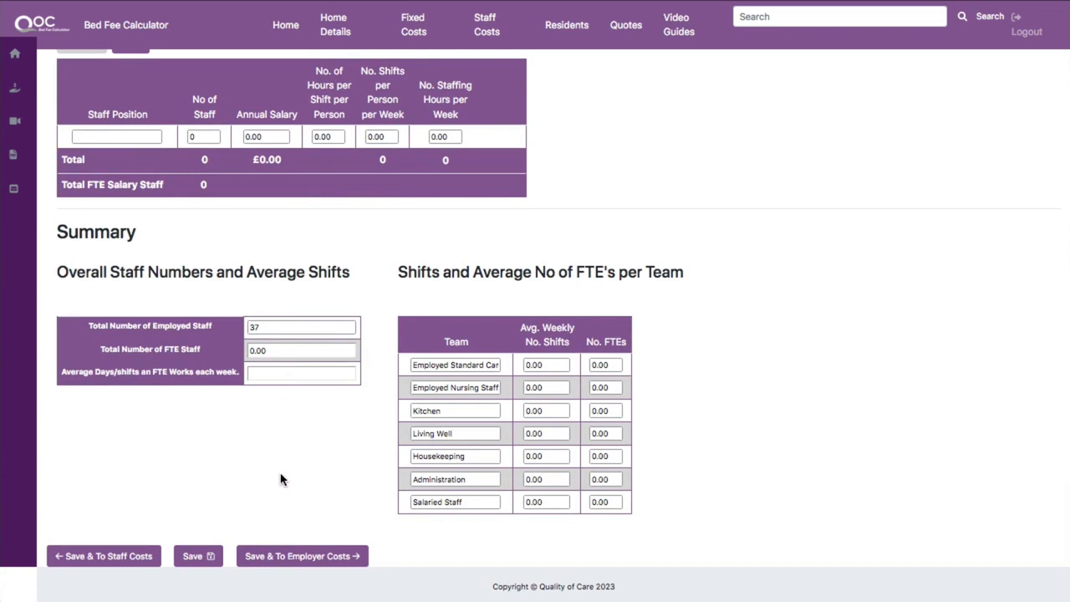